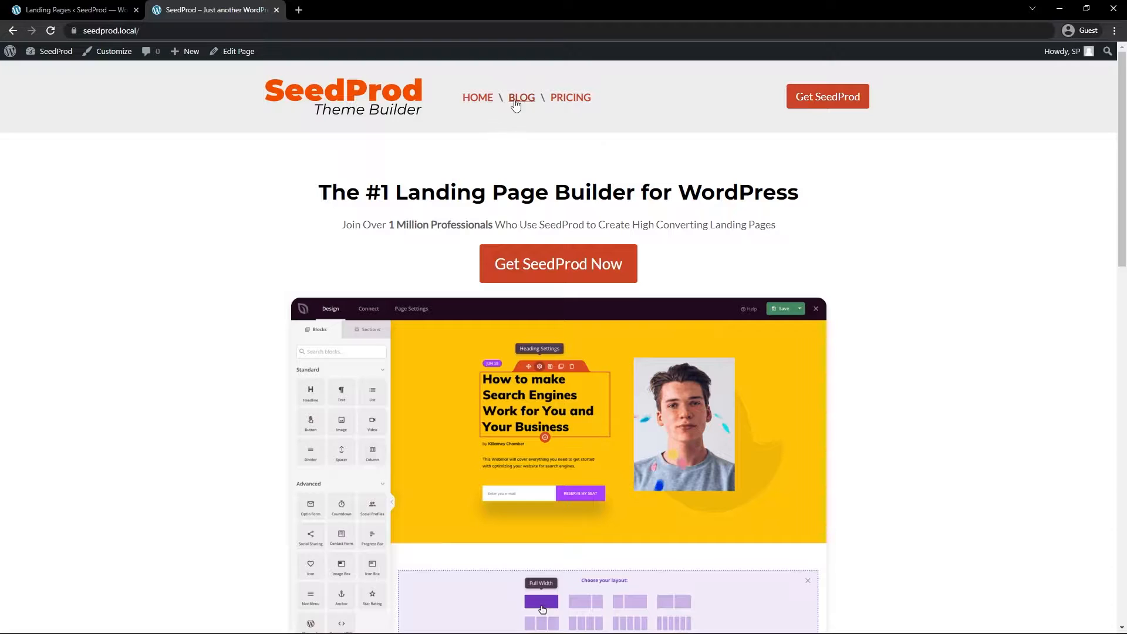
Look over the site's home page and Pricing page down to their footers, and return to the home page
{"action": "left_click_drag", "start_coordinate": [1122, 151], "coordinate": [1124, 507]}
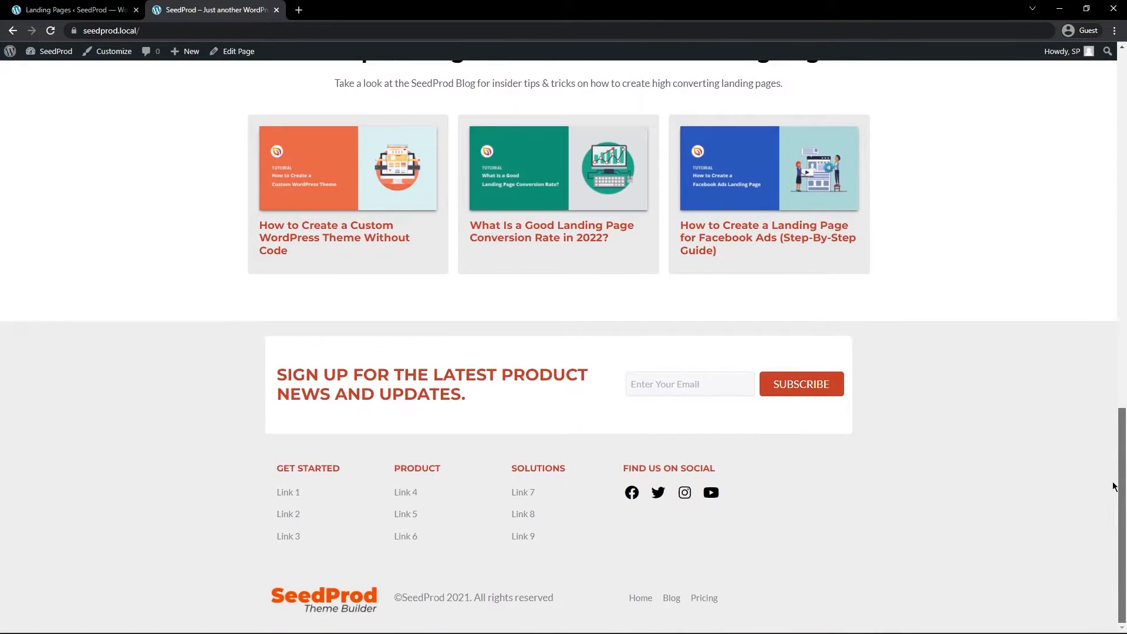
{"action": "scroll", "coordinate": [996, 393], "scroll_direction": "up", "scroll_amount": 4}
{"action": "scroll", "coordinate": [863, 493], "scroll_direction": "down", "scroll_amount": 4}
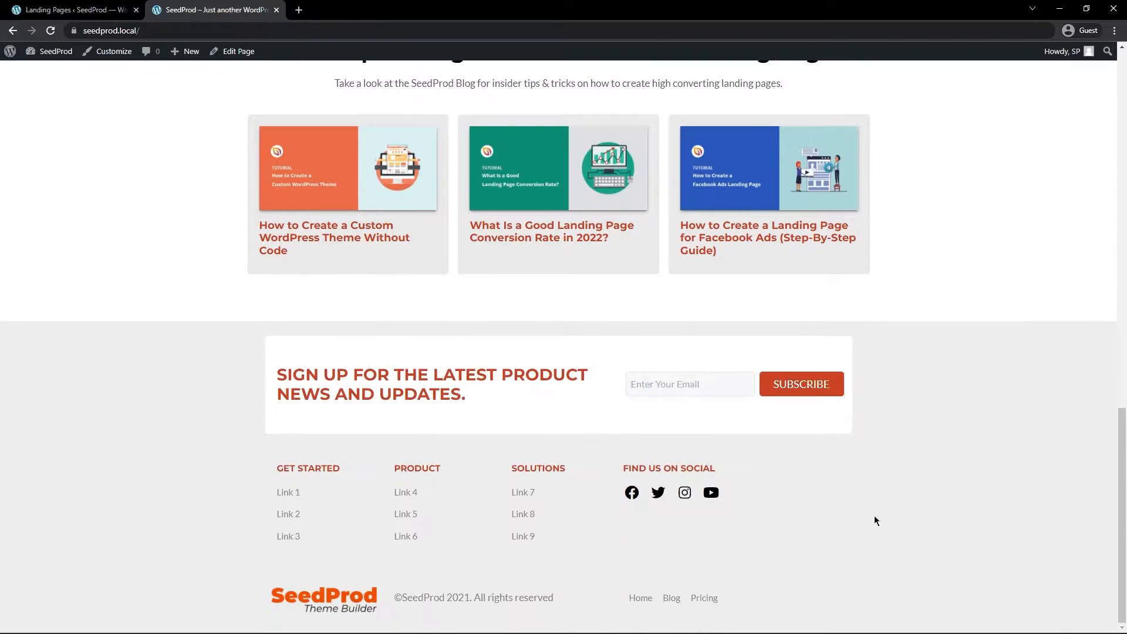
{"action": "scroll", "coordinate": [1004, 461], "scroll_direction": "up", "scroll_amount": 15}
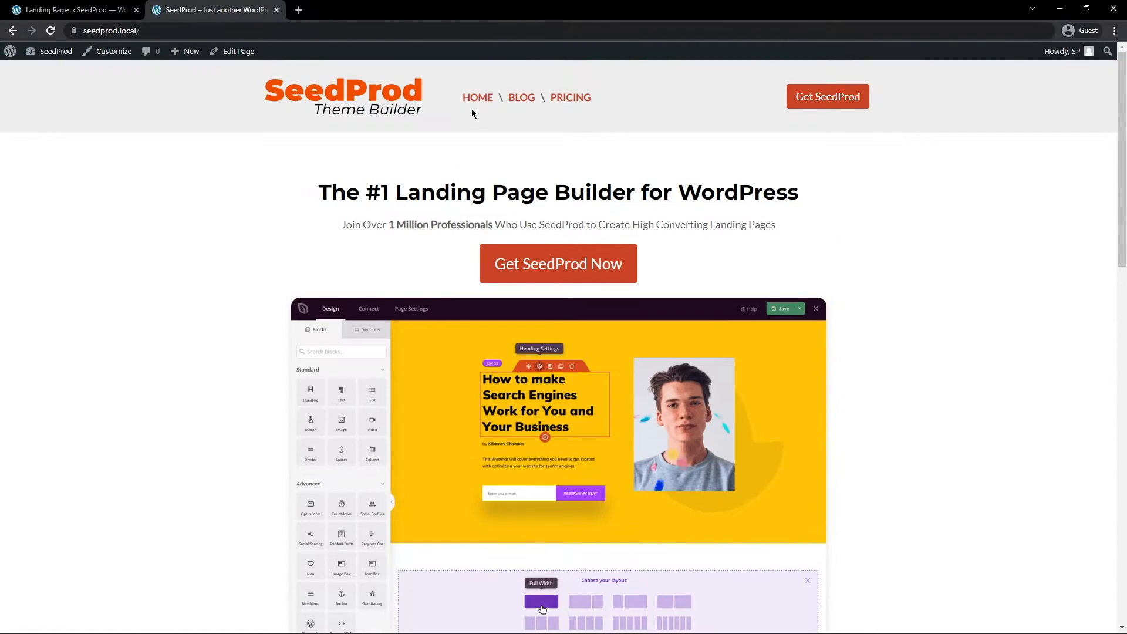
{"action": "left_click", "coordinate": [572, 100]}
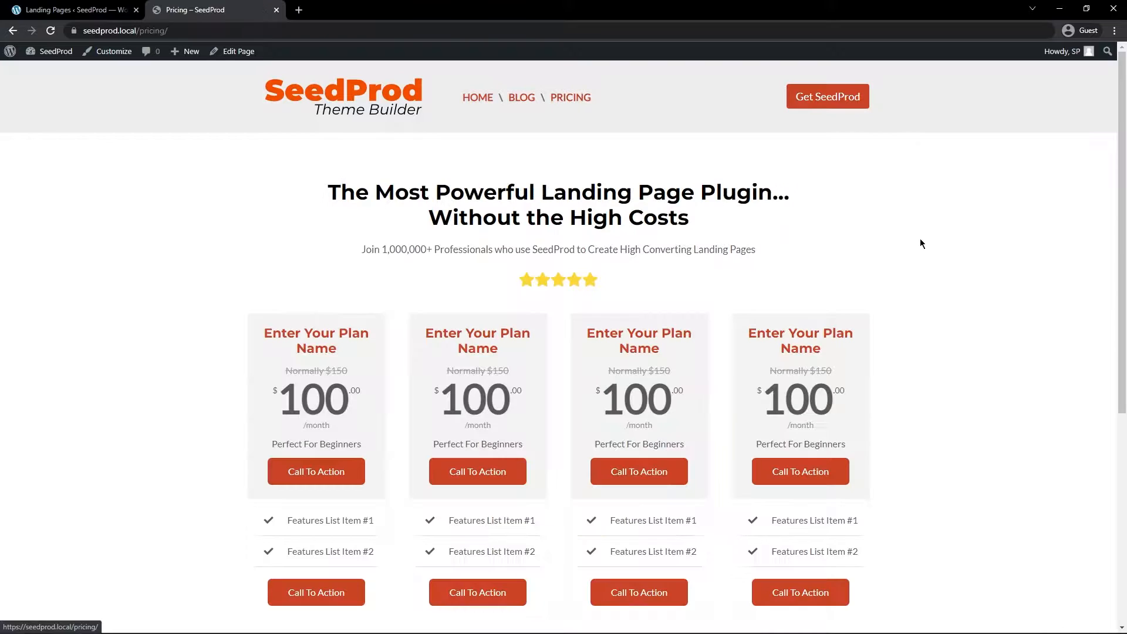
{"action": "scroll", "coordinate": [1123, 125], "scroll_direction": "down", "scroll_amount": 5}
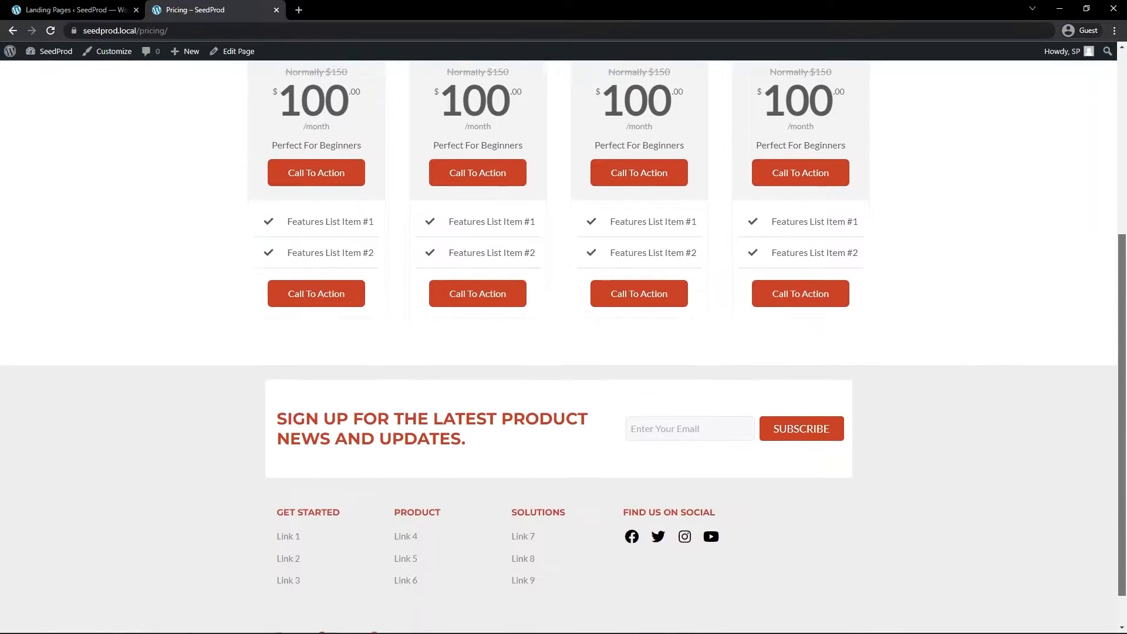
{"action": "scroll", "coordinate": [1116, 113], "scroll_direction": "up", "scroll_amount": 5}
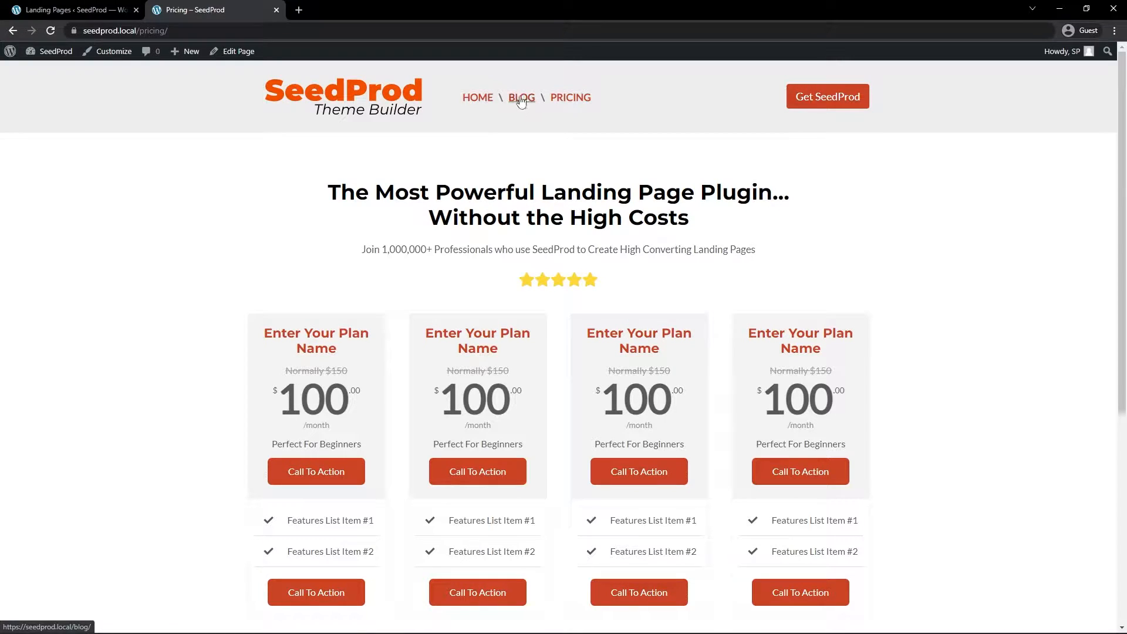
{"action": "left_click", "coordinate": [369, 114]}
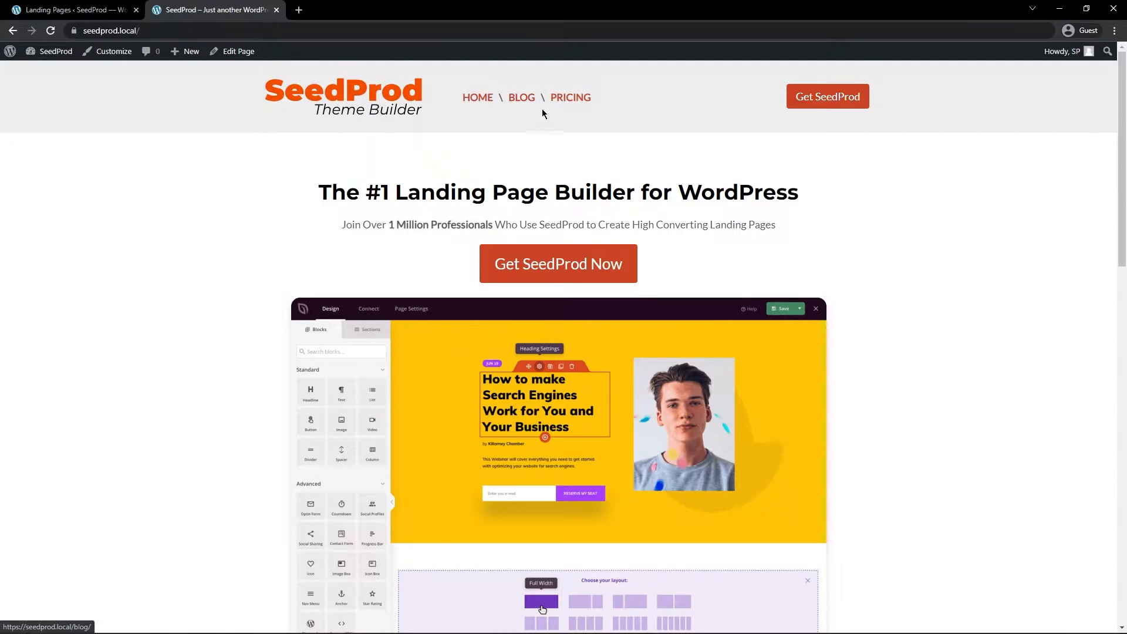
Start a new theme template named Single Page with the Single Page type and a condition including the Blog Page
{"action": "left_click", "coordinate": [77, 9]}
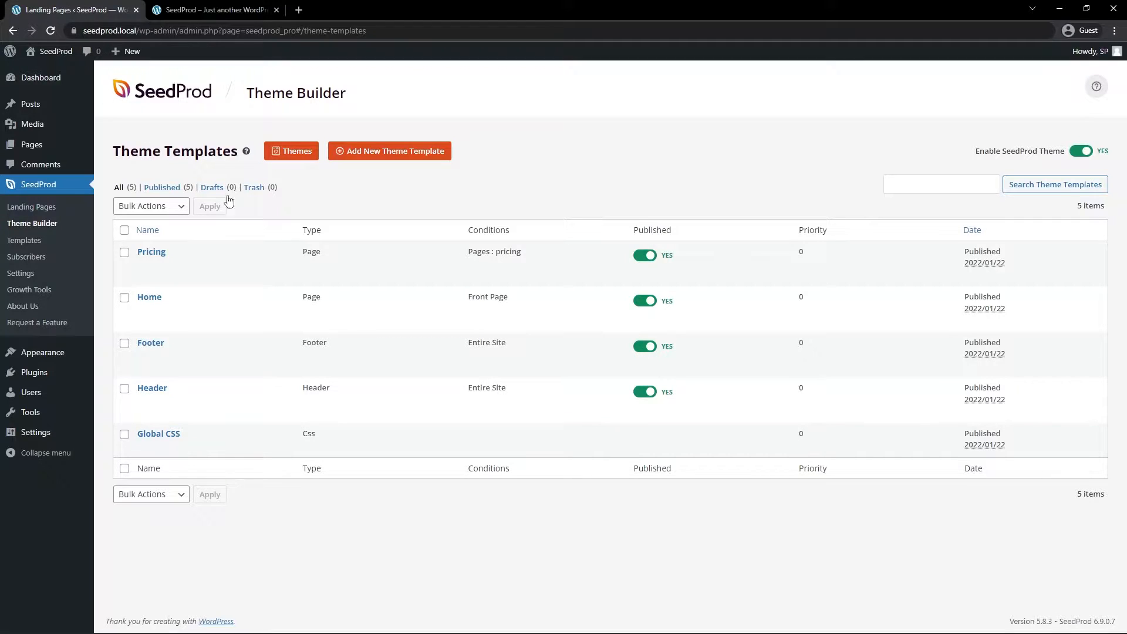
{"action": "left_click", "coordinate": [404, 150]}
{"action": "left_click", "coordinate": [449, 326]}
{"action": "type", "text": "Si"}
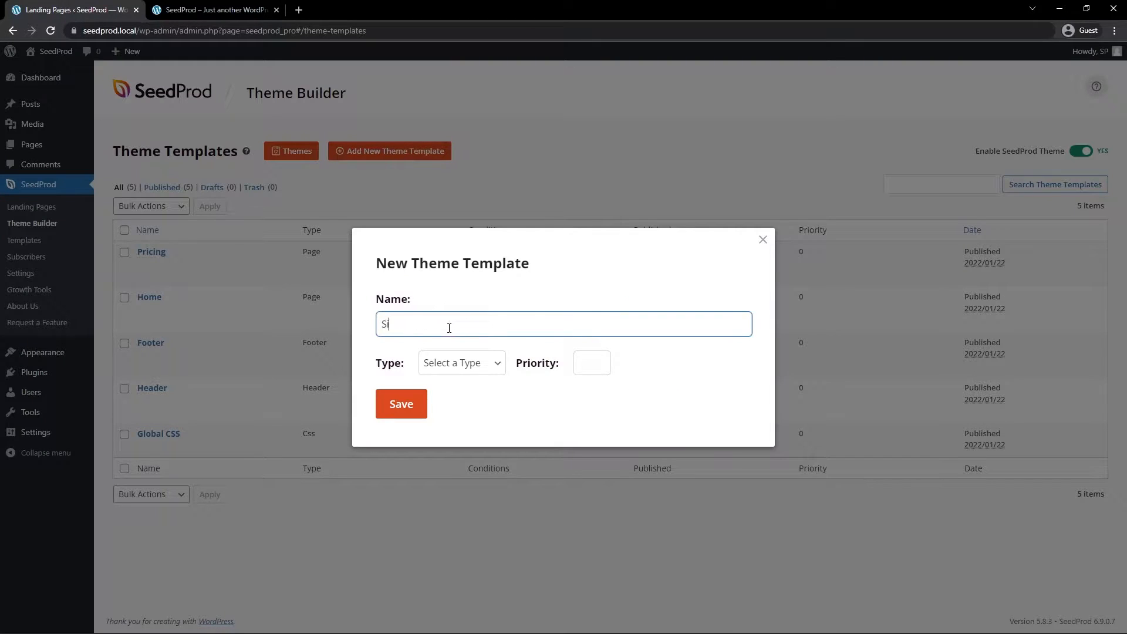
{"action": "type", "text": "ngle Page"}
{"action": "left_click", "coordinate": [448, 369]}
{"action": "left_click", "coordinate": [469, 436]}
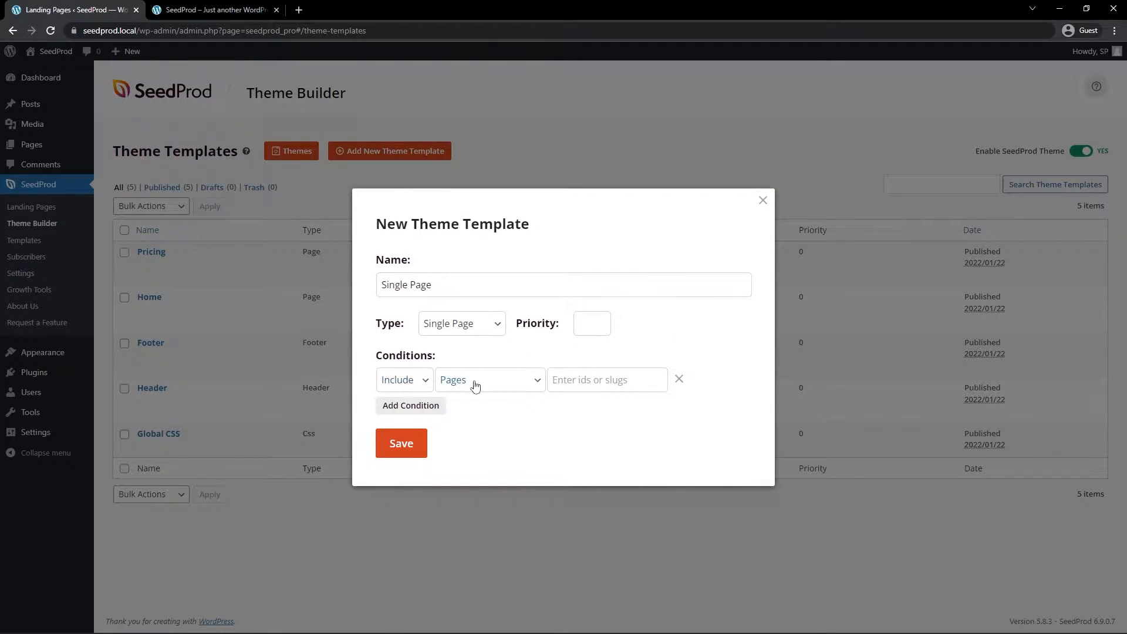
{"action": "left_click", "coordinate": [531, 385]}
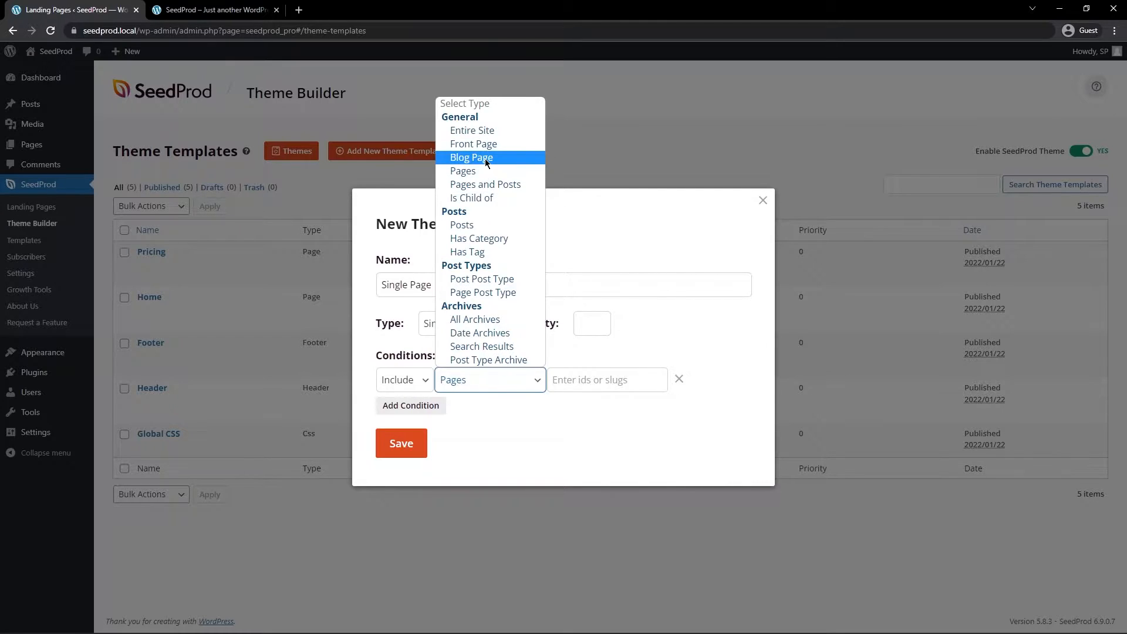
{"action": "left_click", "coordinate": [484, 159]}
Try adding include conditions for All Archives and Search Results, and remove both from the template again
{"action": "left_click", "coordinate": [424, 407]}
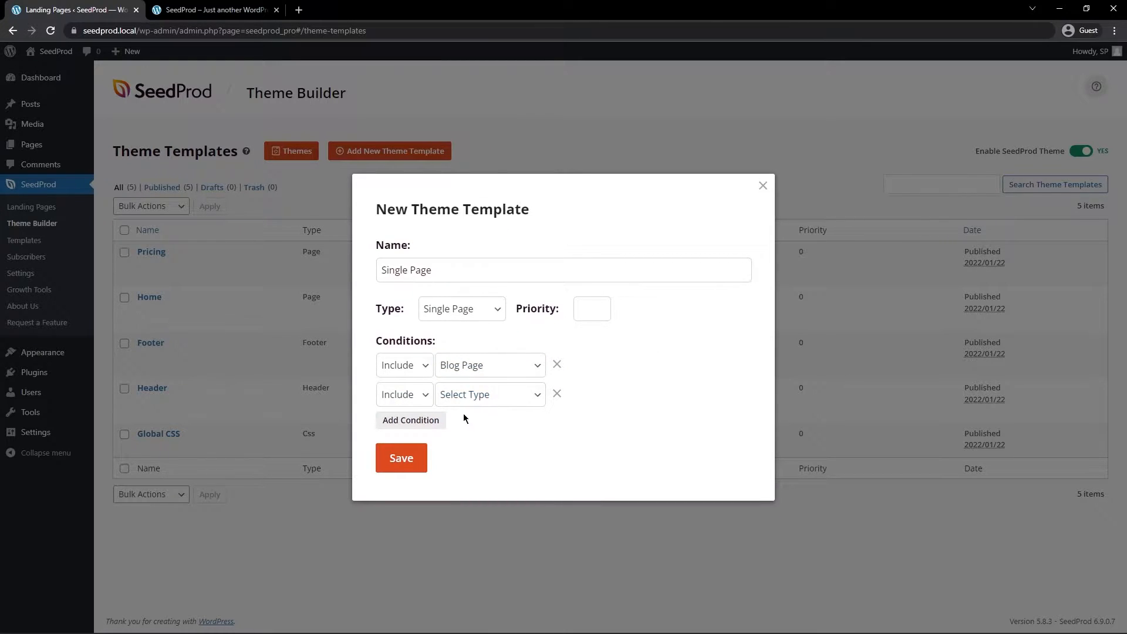
{"action": "left_click", "coordinate": [479, 394]}
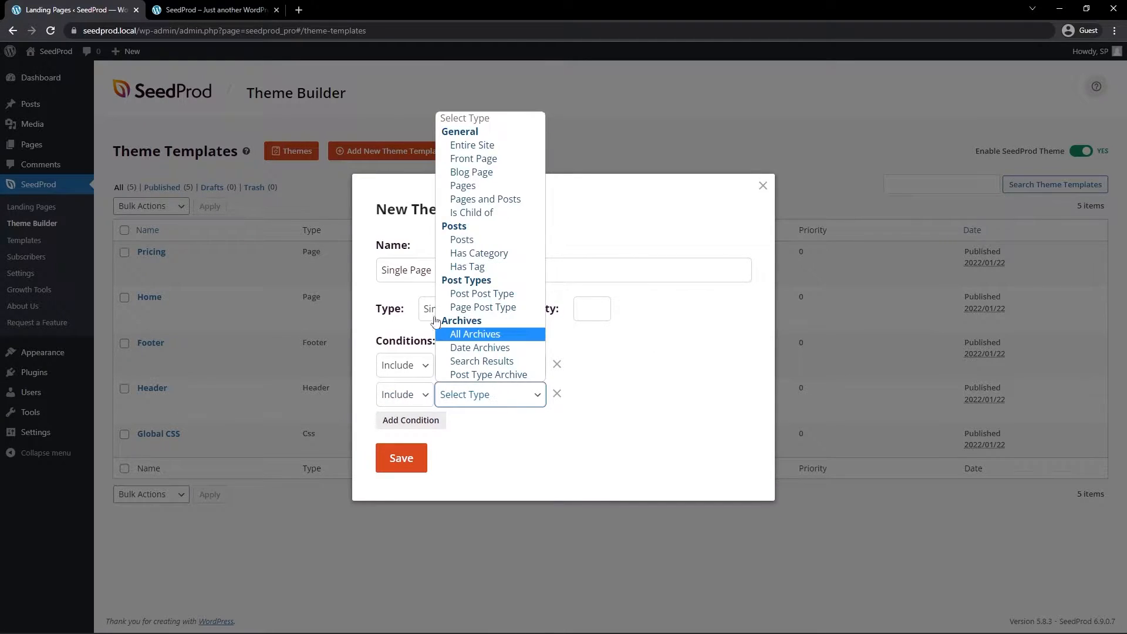
{"action": "left_click", "coordinate": [492, 333]}
{"action": "left_click", "coordinate": [407, 420]}
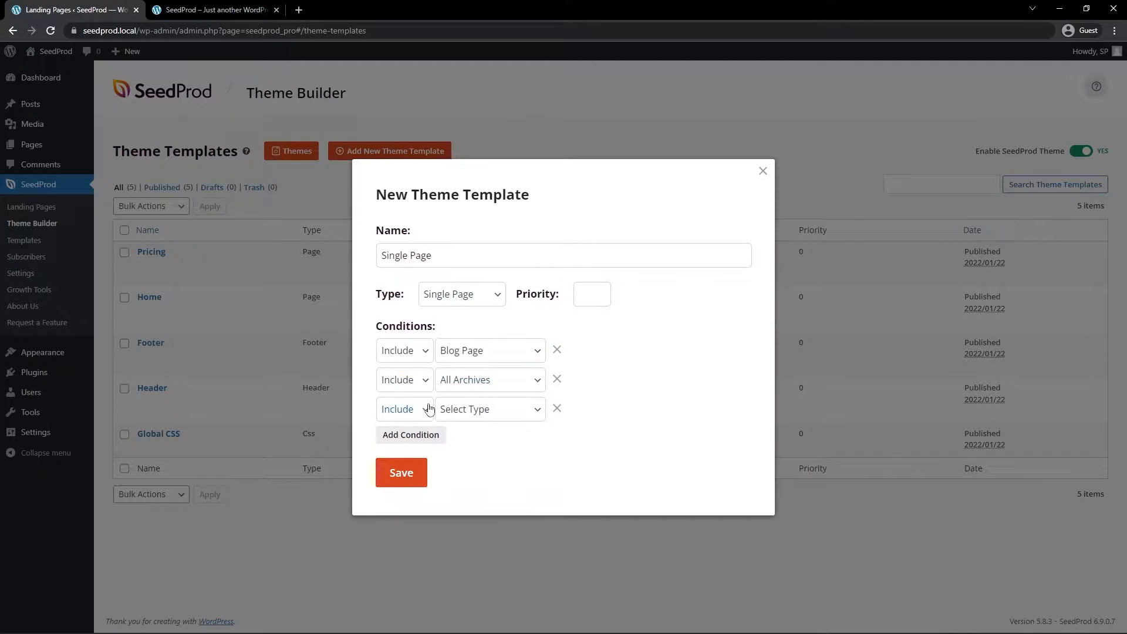
{"action": "left_click", "coordinate": [500, 411]}
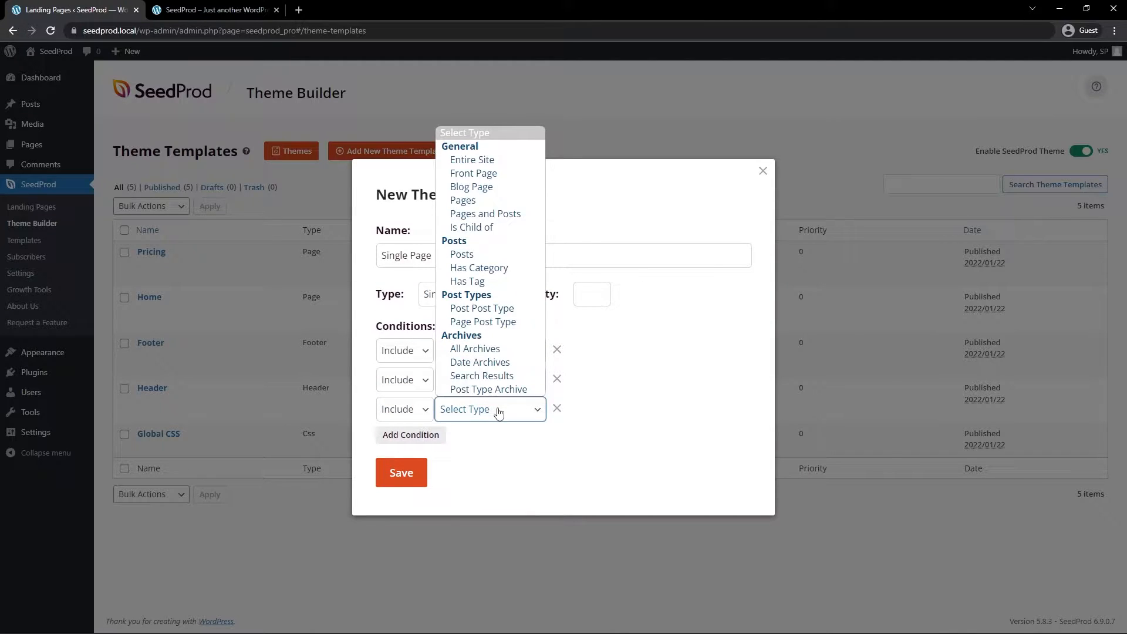
{"action": "left_click", "coordinate": [489, 379]}
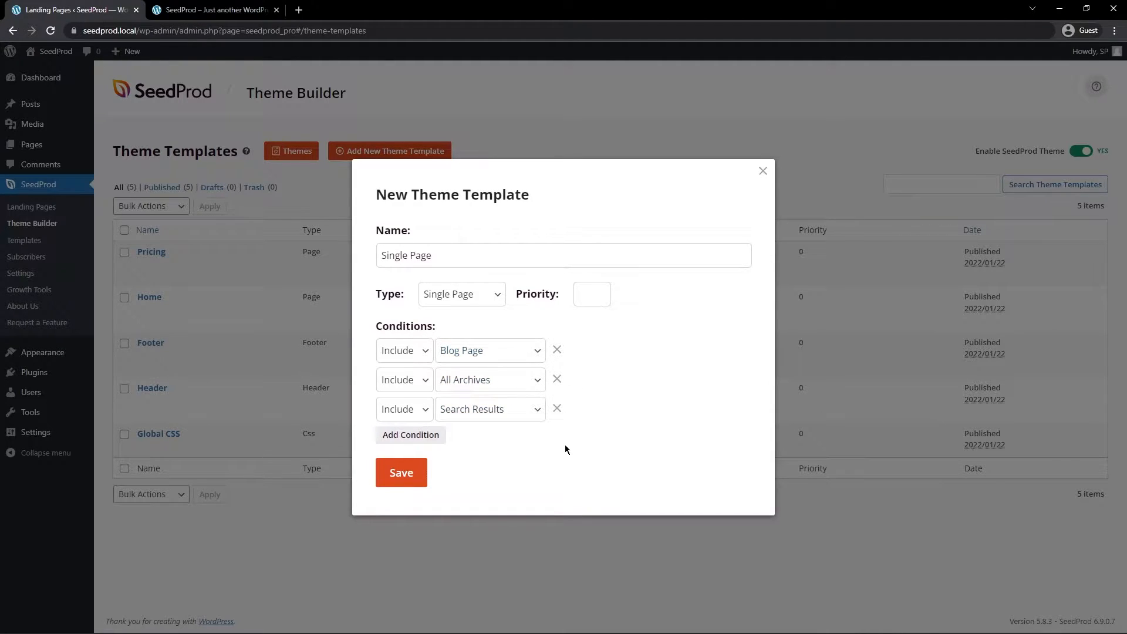
{"action": "left_click", "coordinate": [557, 409]}
{"action": "left_click", "coordinate": [558, 395]}
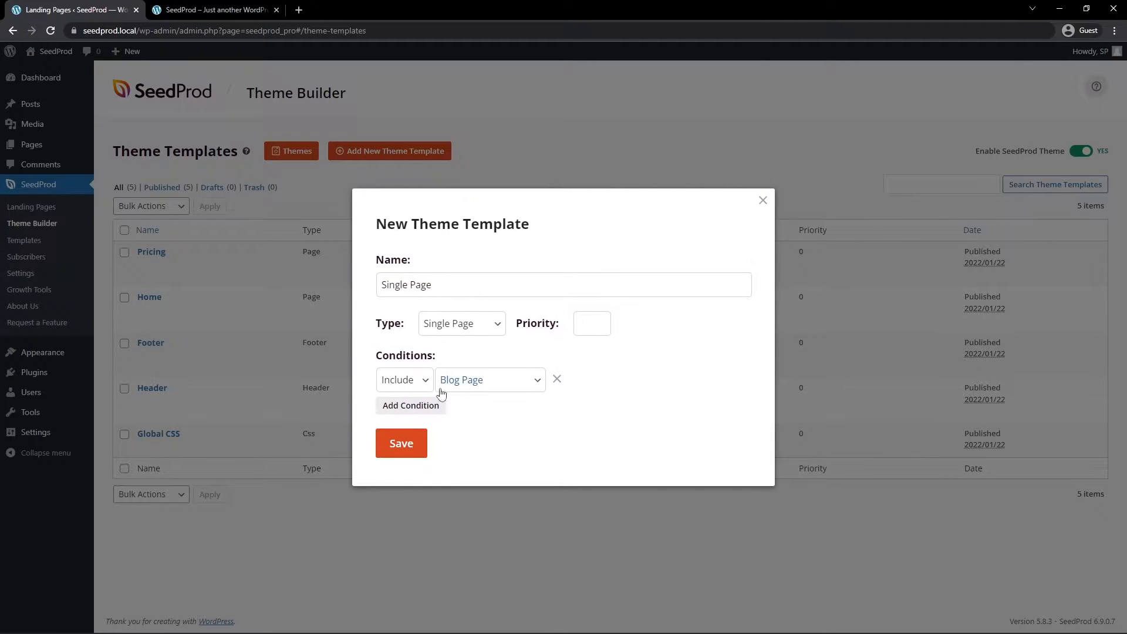
Save the new template and add a two-column section with a wide column followed by a narrow sidebar column
{"action": "left_click", "coordinate": [401, 444]}
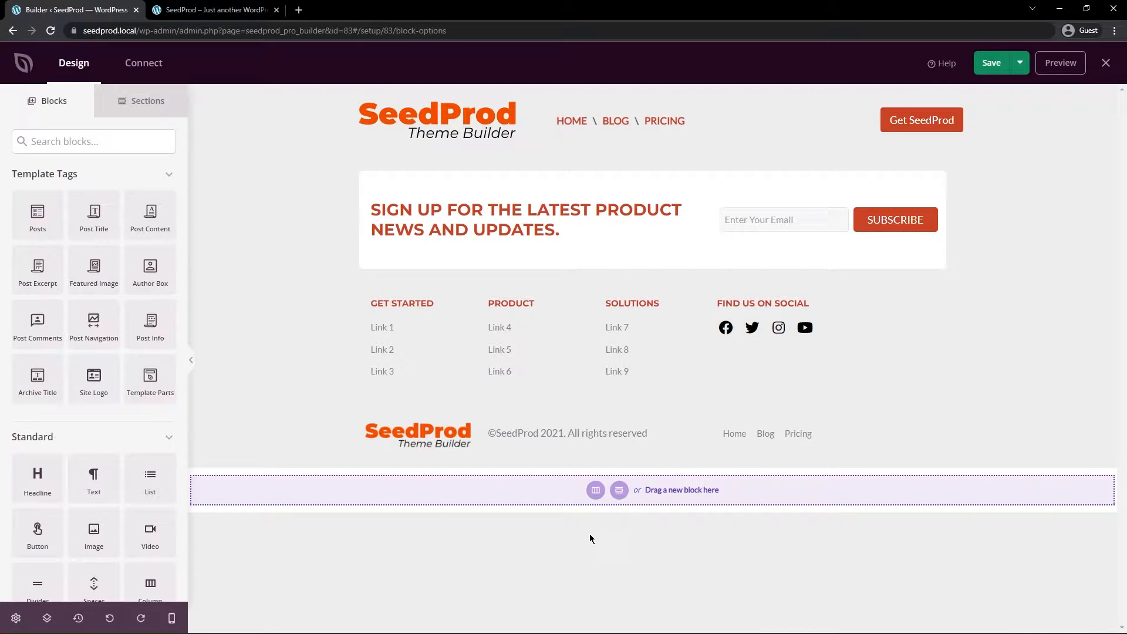
{"action": "left_click", "coordinate": [595, 491]}
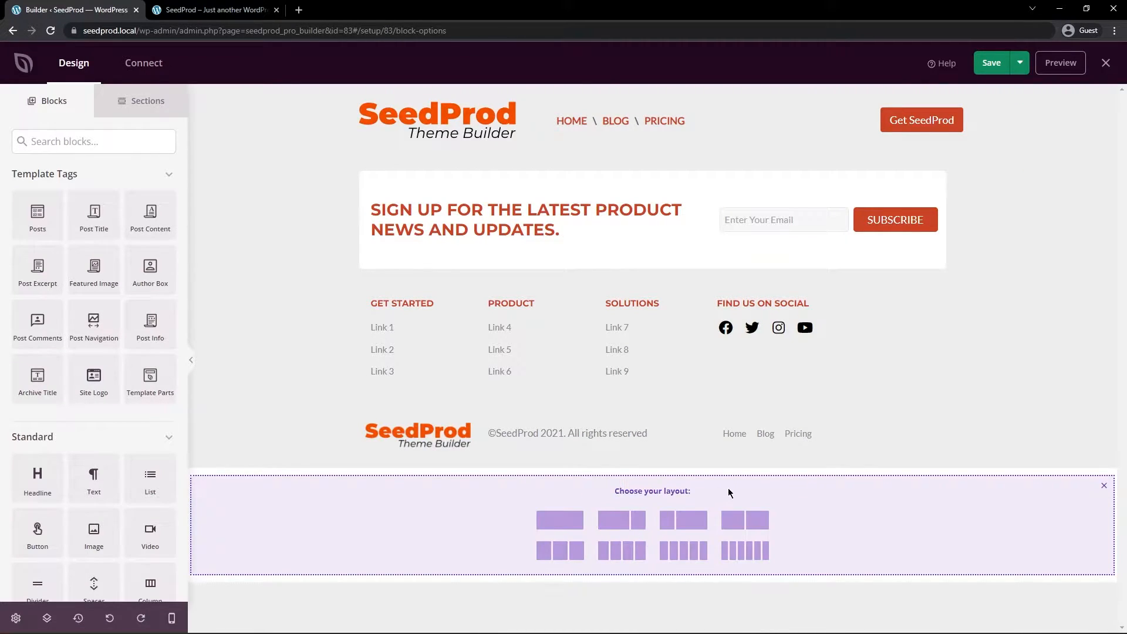
{"action": "left_click", "coordinate": [622, 520]}
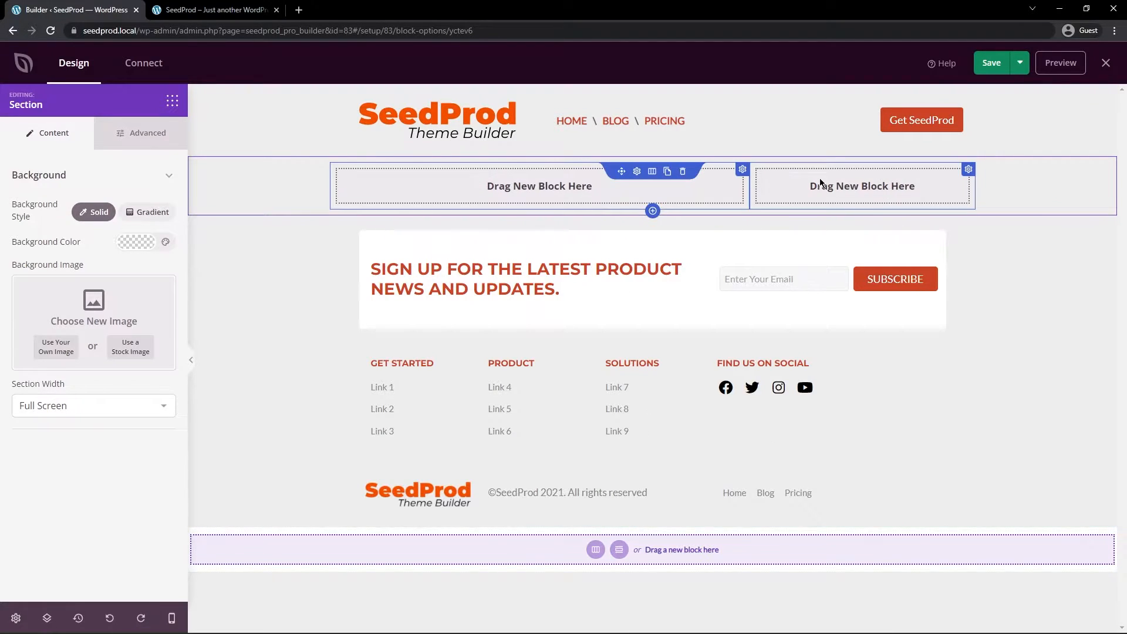
Place a Posts block in the wide column of the new section
{"action": "left_click", "coordinate": [172, 101]}
{"action": "left_click_drag", "start_coordinate": [38, 218], "coordinate": [543, 204]}
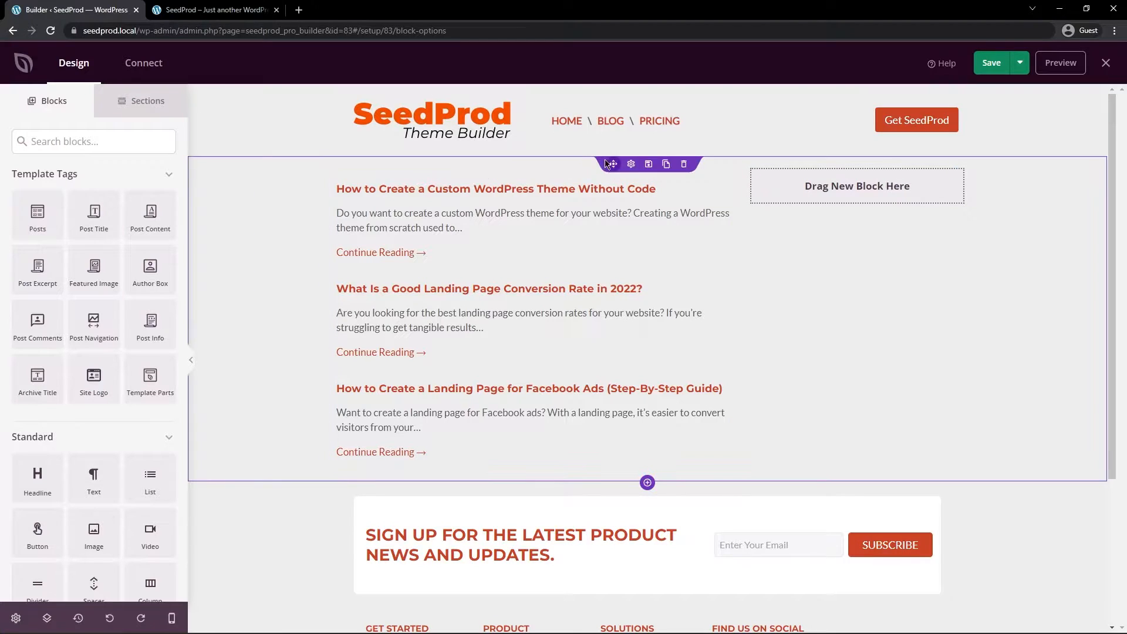
Insert a full-width single-column row above the posts and sidebar columns
{"action": "left_click", "coordinate": [141, 101]}
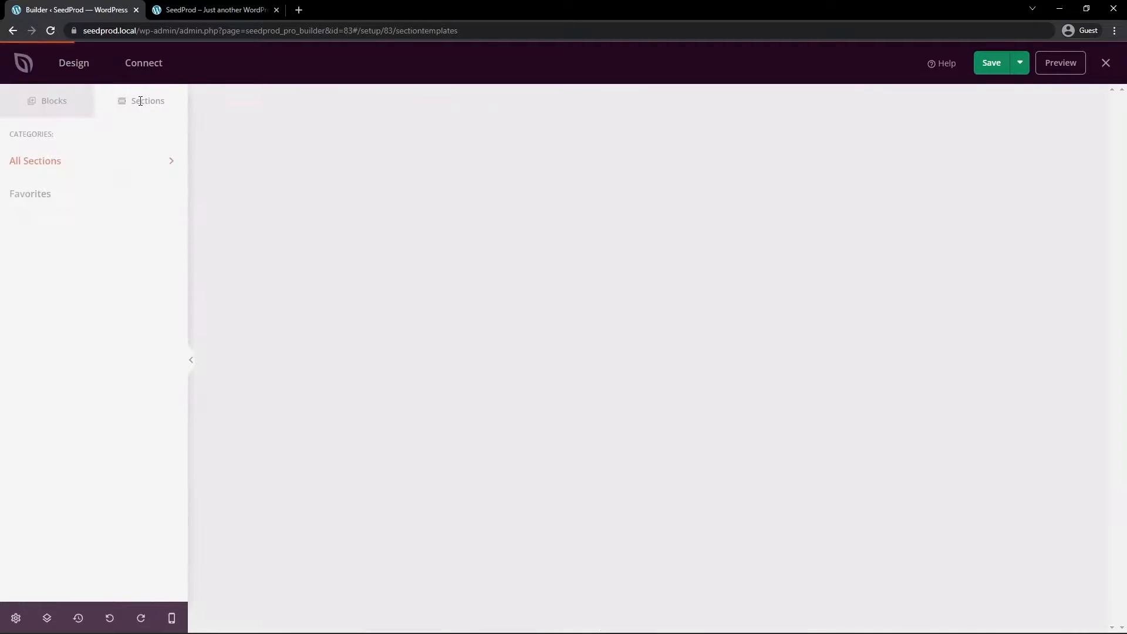
{"action": "left_click", "coordinate": [51, 103]}
{"action": "scroll", "coordinate": [93, 411], "scroll_direction": "down", "scroll_amount": 2}
{"action": "left_click_drag", "start_coordinate": [160, 486], "coordinate": [674, 189]}
{"action": "left_click", "coordinate": [564, 217]}
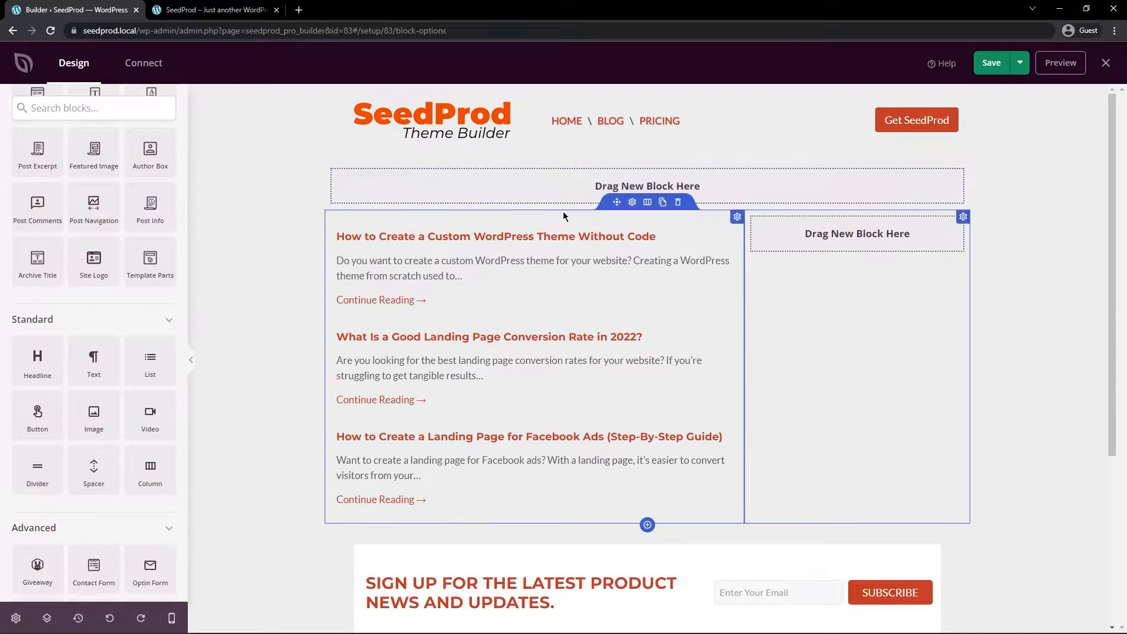
Add a Headline block to the full-width row and place a Text block beneath it
{"action": "scroll", "coordinate": [94, 246], "scroll_direction": "up", "scroll_amount": 2}
{"action": "left_click_drag", "start_coordinate": [37, 475], "coordinate": [649, 184]}
{"action": "left_click_drag", "start_coordinate": [94, 478], "coordinate": [643, 223]}
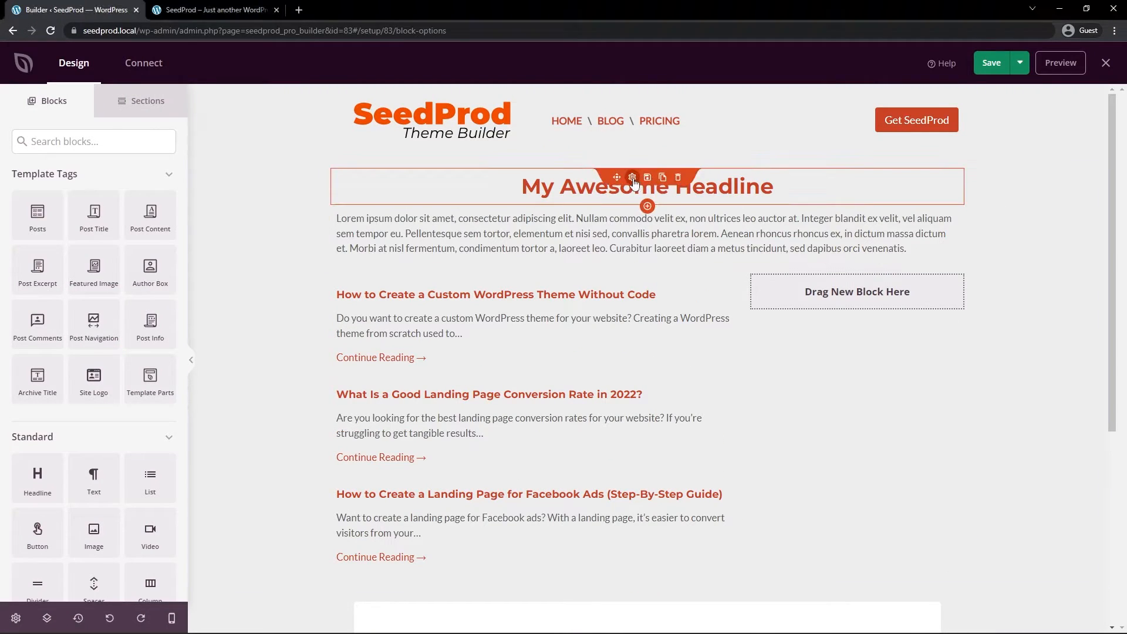
Change the headline text to "Latest SeedProd News" and set its color to black (#000000)
{"action": "left_click", "coordinate": [633, 180]}
{"action": "key", "text": "ctrl+a"}
{"action": "type", "text": "Latest SeedProd News"}
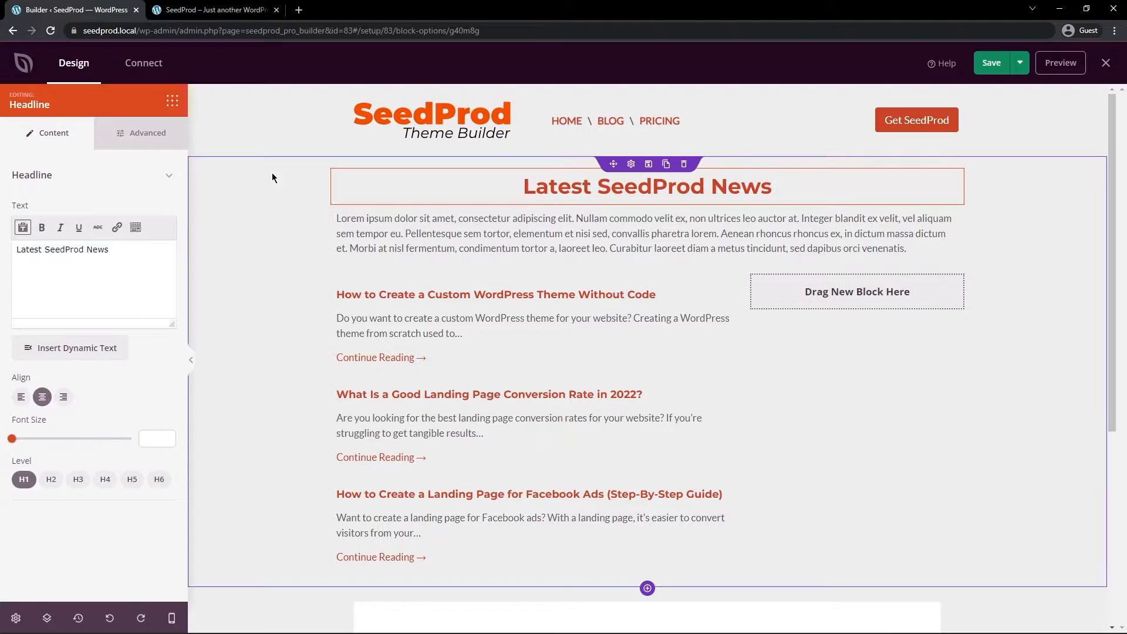
{"action": "left_click", "coordinate": [141, 133]}
{"action": "left_click", "coordinate": [136, 230]}
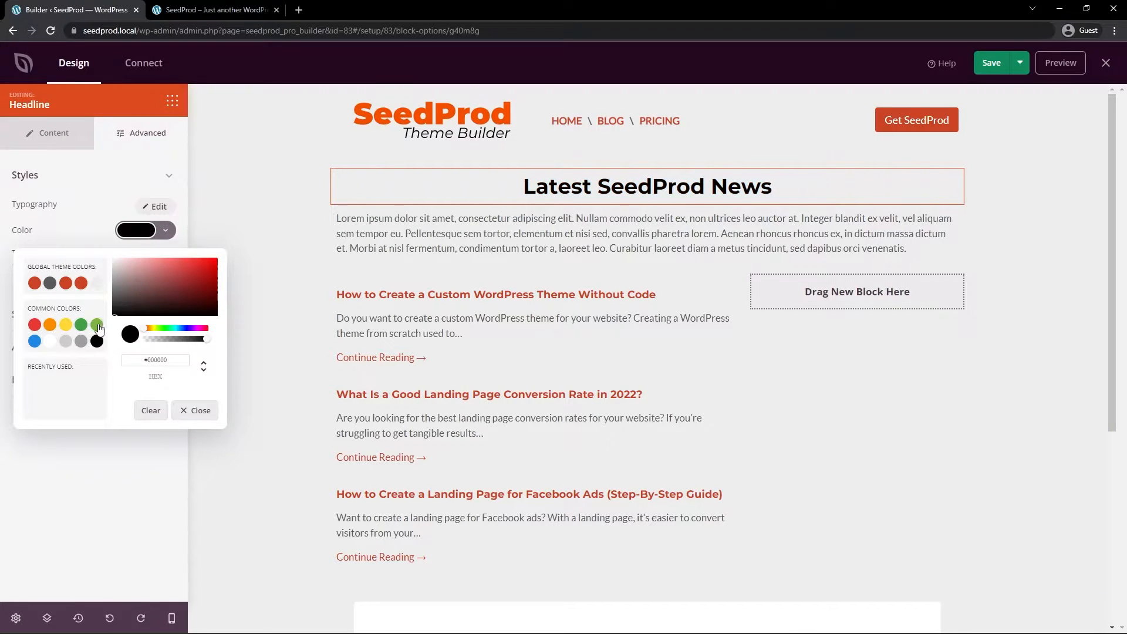
{"action": "left_click", "coordinate": [393, 202]}
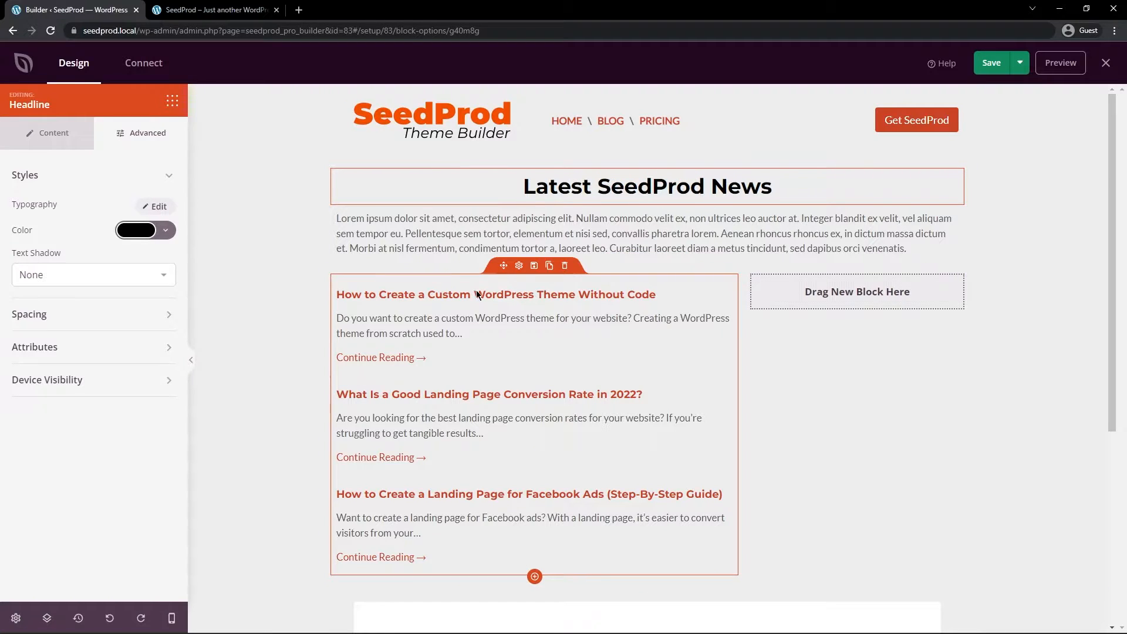
Replace the placeholder paragraph below the headline with "WordPress Tutorials, Tips, and Resources to Help Grow Your Business"
{"action": "left_click", "coordinate": [644, 227]}
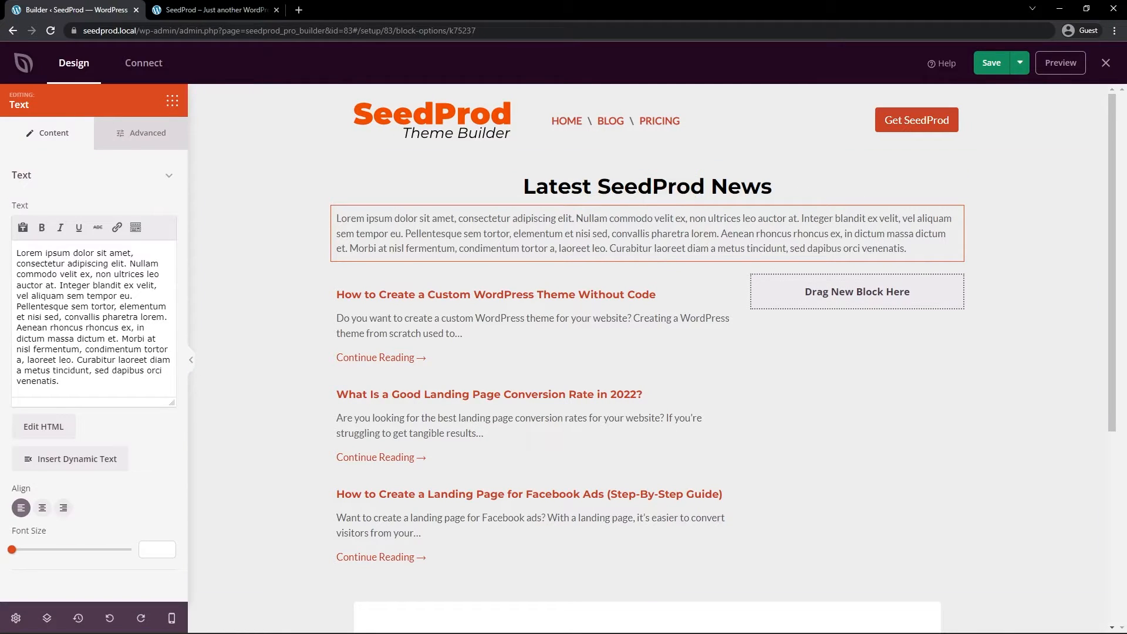
{"action": "triple_click", "coordinate": [74, 306]}
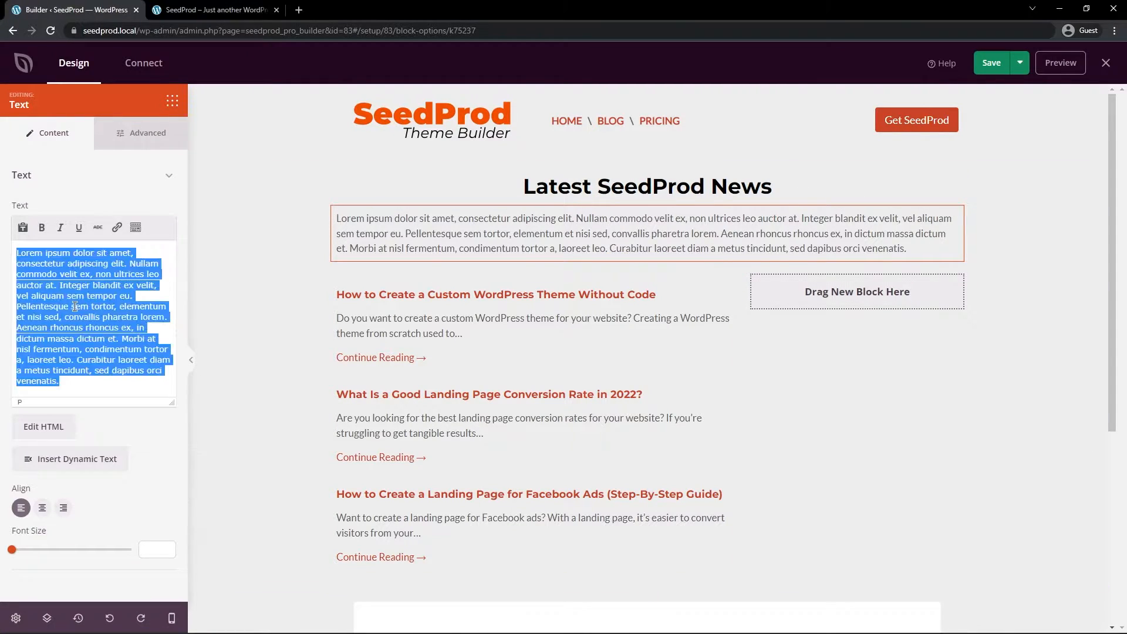
{"action": "type", "text": "WordPress Tutorials, Tips, and Resources to Help Grow Your Business"}
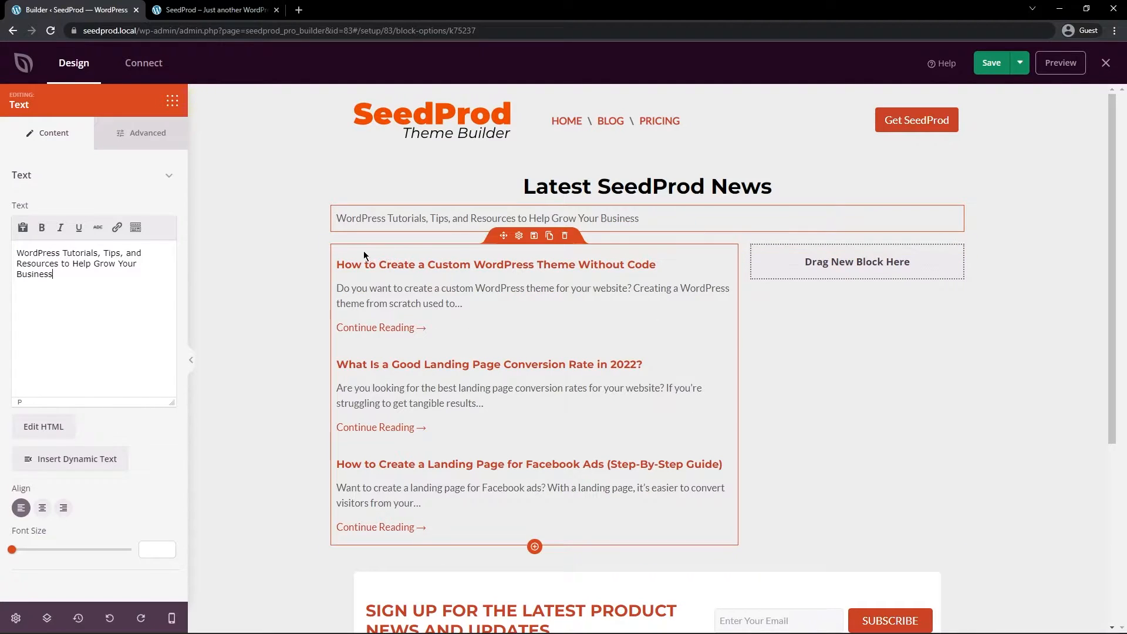
Open the layout settings of the Posts block
{"action": "left_click", "coordinate": [519, 237]}
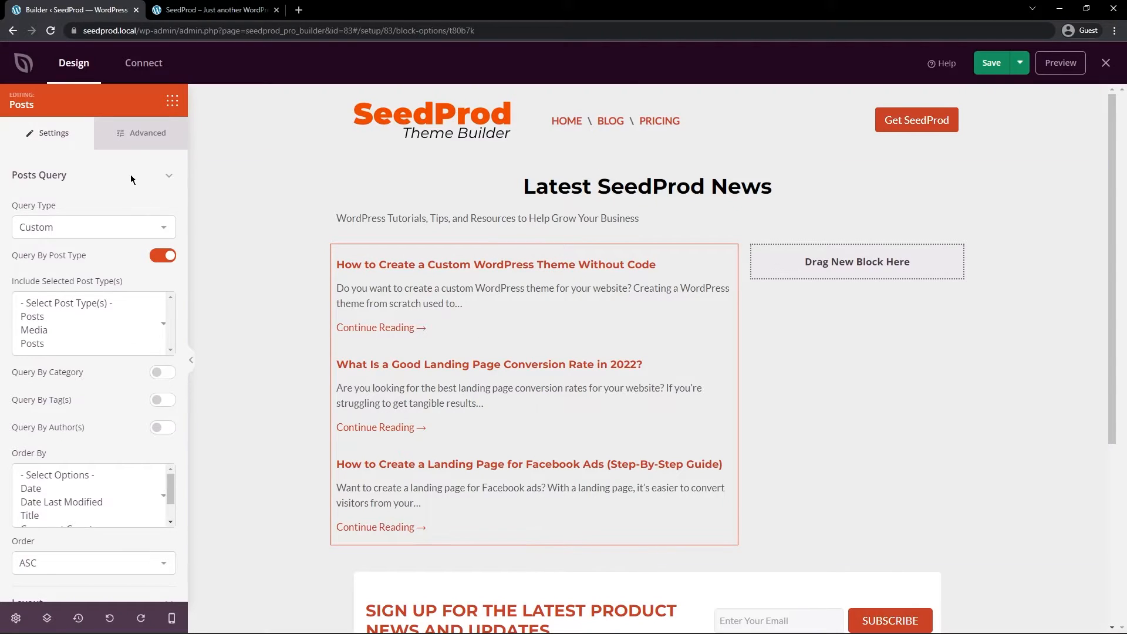
{"action": "left_click", "coordinate": [168, 177]}
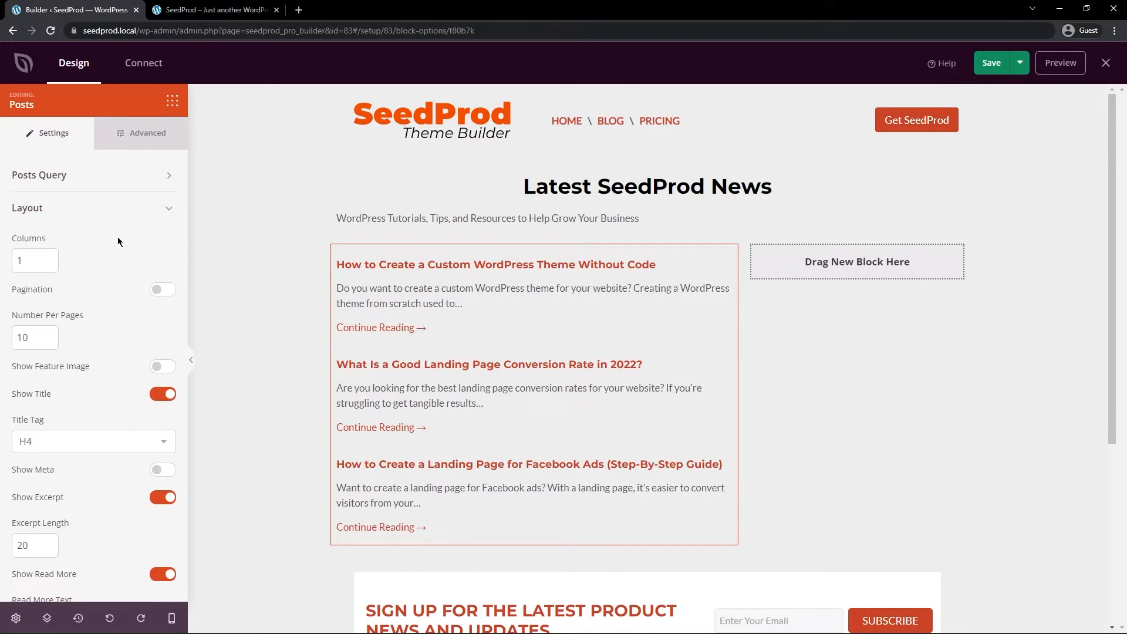
{"action": "scroll", "coordinate": [117, 237], "scroll_direction": "down", "scroll_amount": 1}
Try showing the posts in more than one column, and set the column count back to 1
{"action": "left_click", "coordinate": [50, 200]}
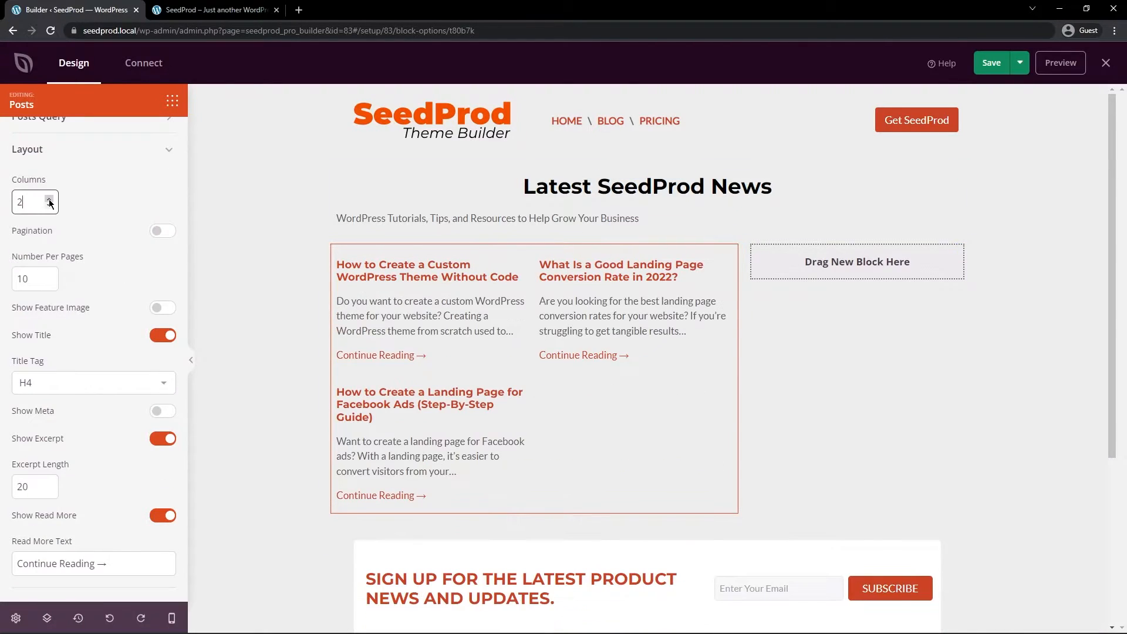
{"action": "left_click", "coordinate": [50, 199]}
{"action": "left_click", "coordinate": [49, 205]}
{"action": "left_click", "coordinate": [50, 205]}
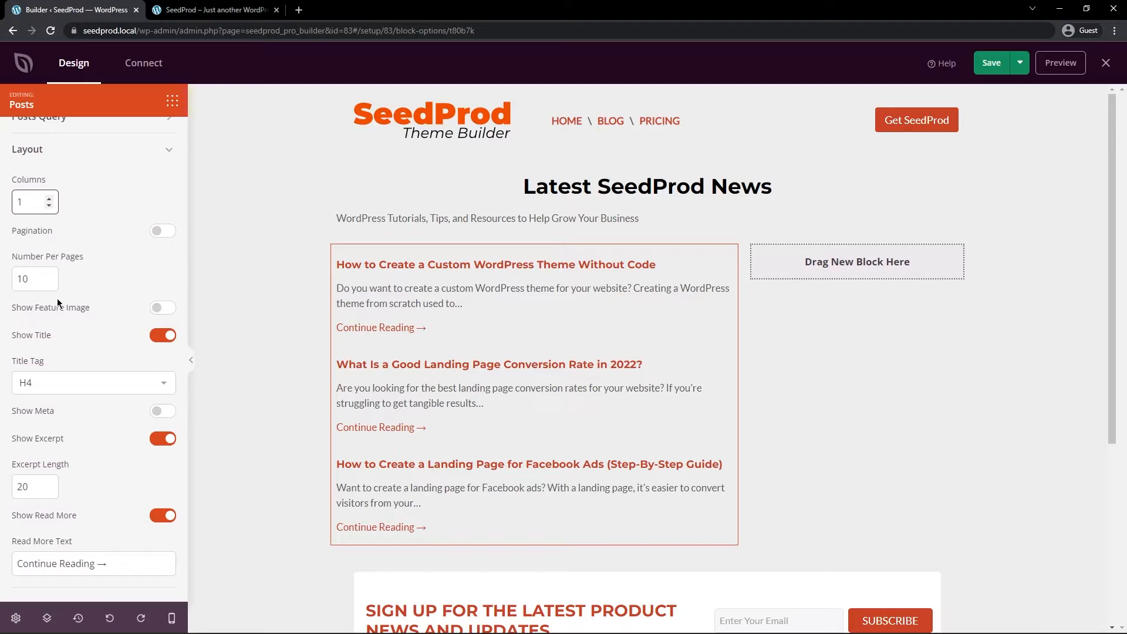
Turn on the feature image for the listed posts
{"action": "left_click", "coordinate": [159, 308]}
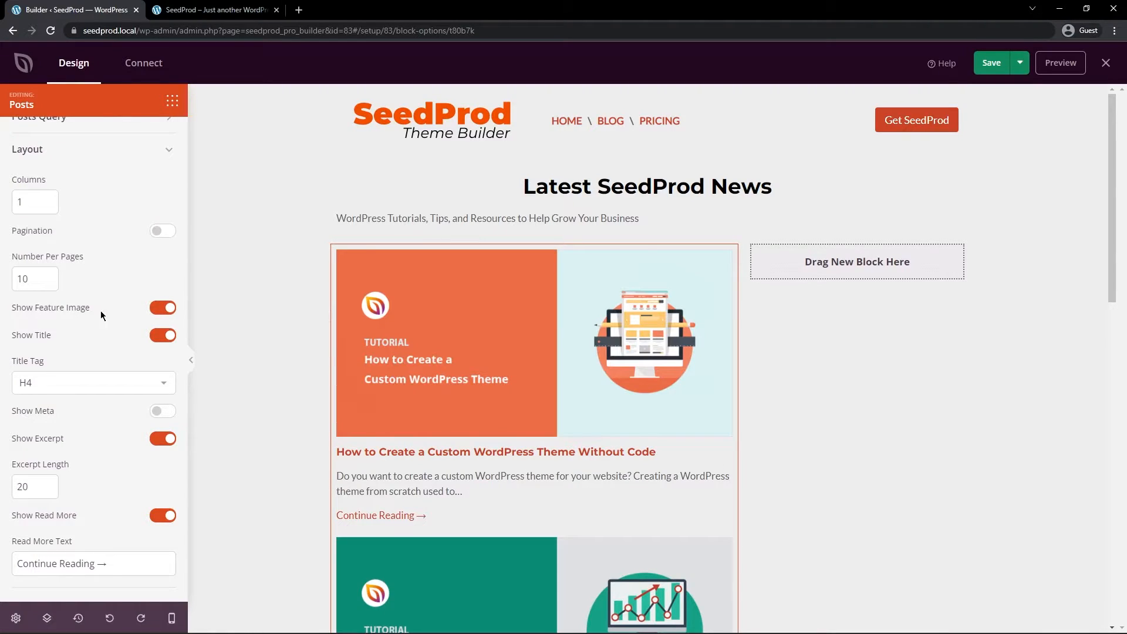
Look over the list of posts on the page and the advanced post styling options of the Posts block
{"action": "scroll", "coordinate": [669, 236], "scroll_direction": "down", "scroll_amount": 2}
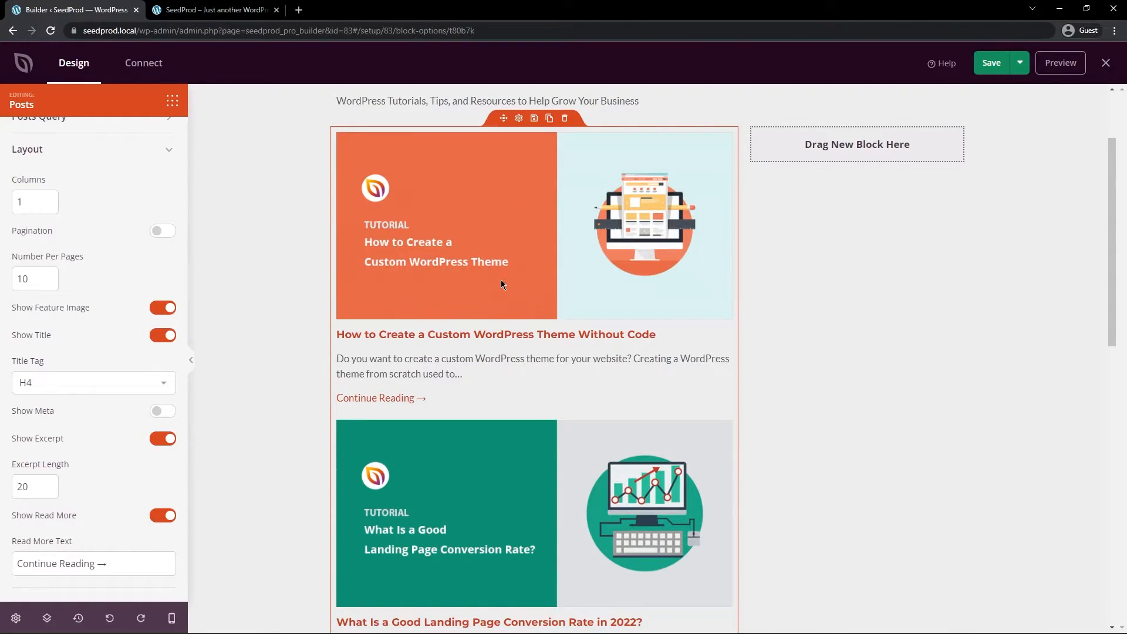
{"action": "scroll", "coordinate": [488, 288], "scroll_direction": "down", "scroll_amount": 9}
{"action": "scroll", "coordinate": [484, 291], "scroll_direction": "up", "scroll_amount": 11}
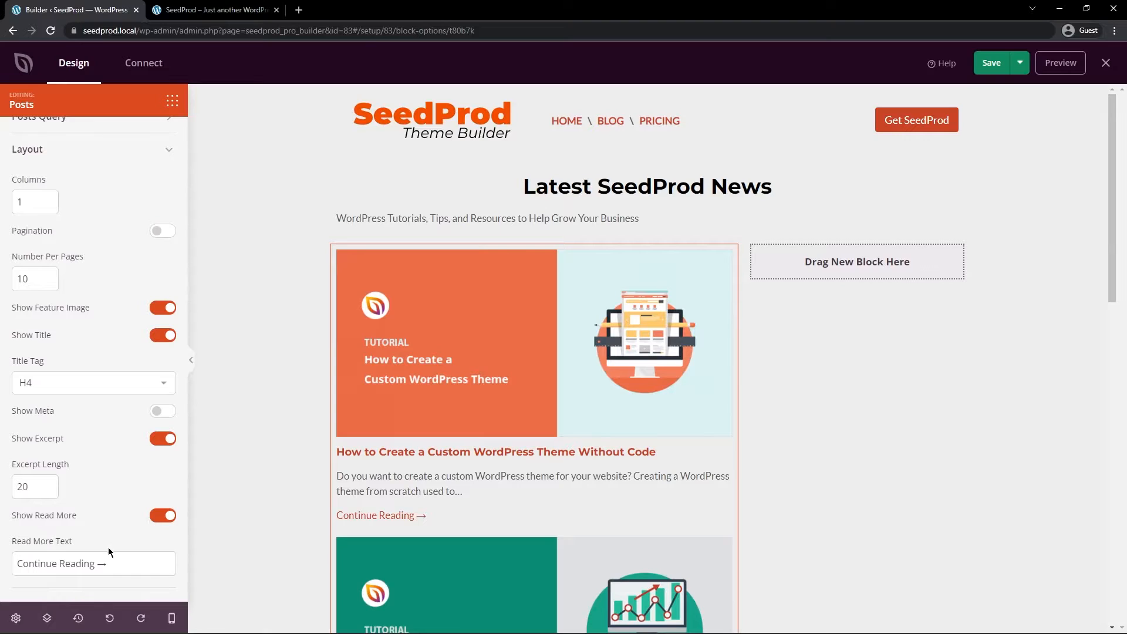
{"action": "scroll", "coordinate": [111, 381], "scroll_direction": "up", "scroll_amount": 1}
{"action": "left_click", "coordinate": [166, 208]}
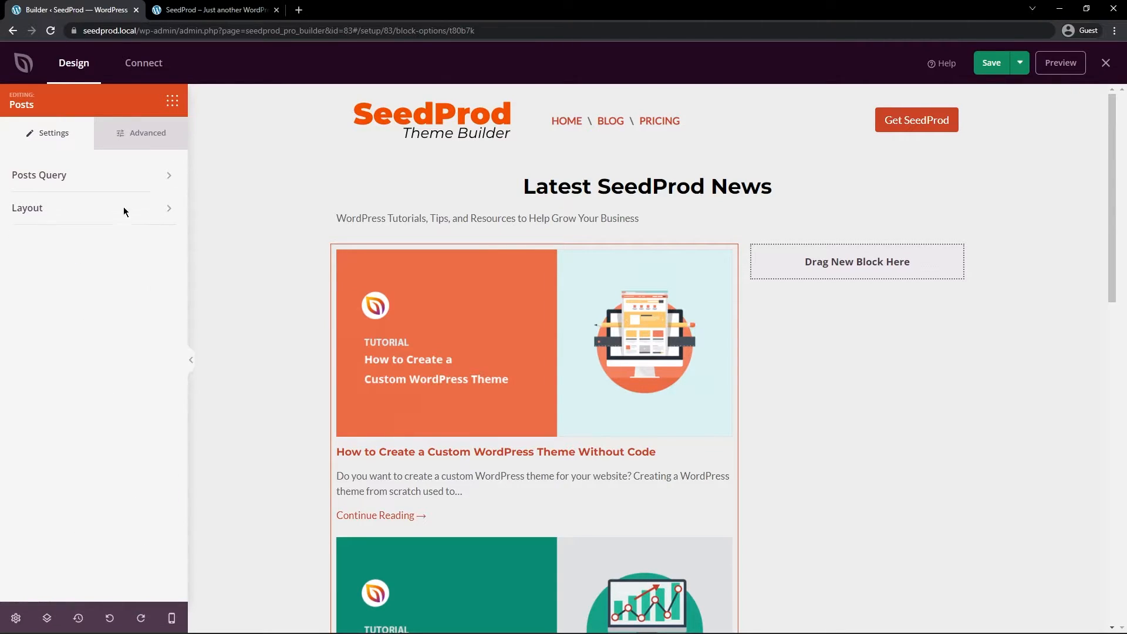
{"action": "left_click", "coordinate": [128, 136]}
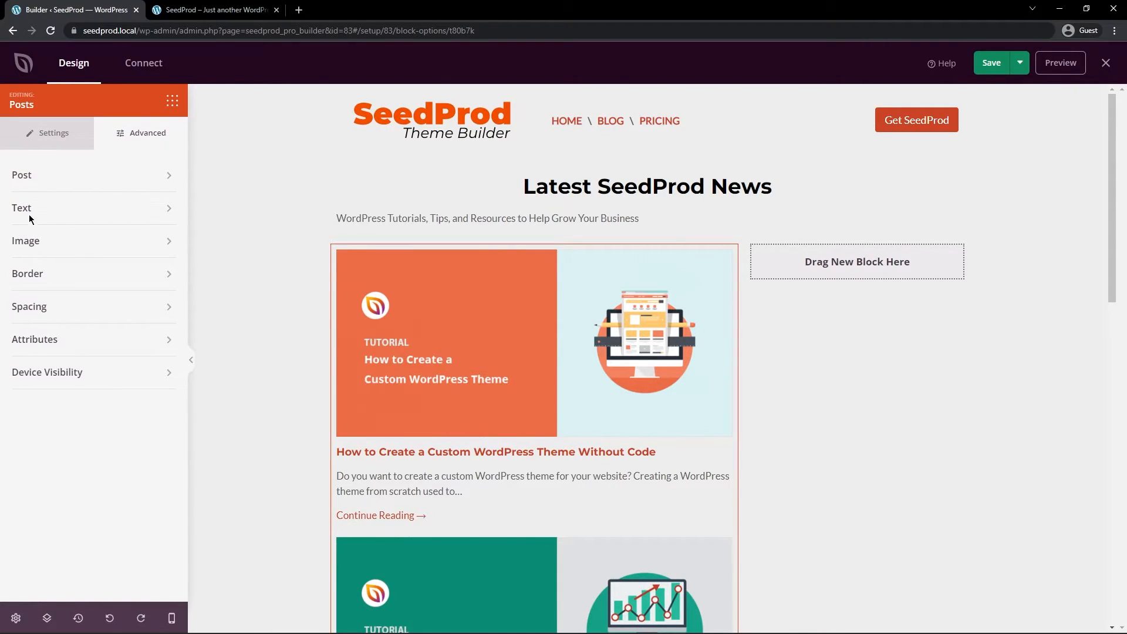
{"action": "left_click", "coordinate": [63, 177]}
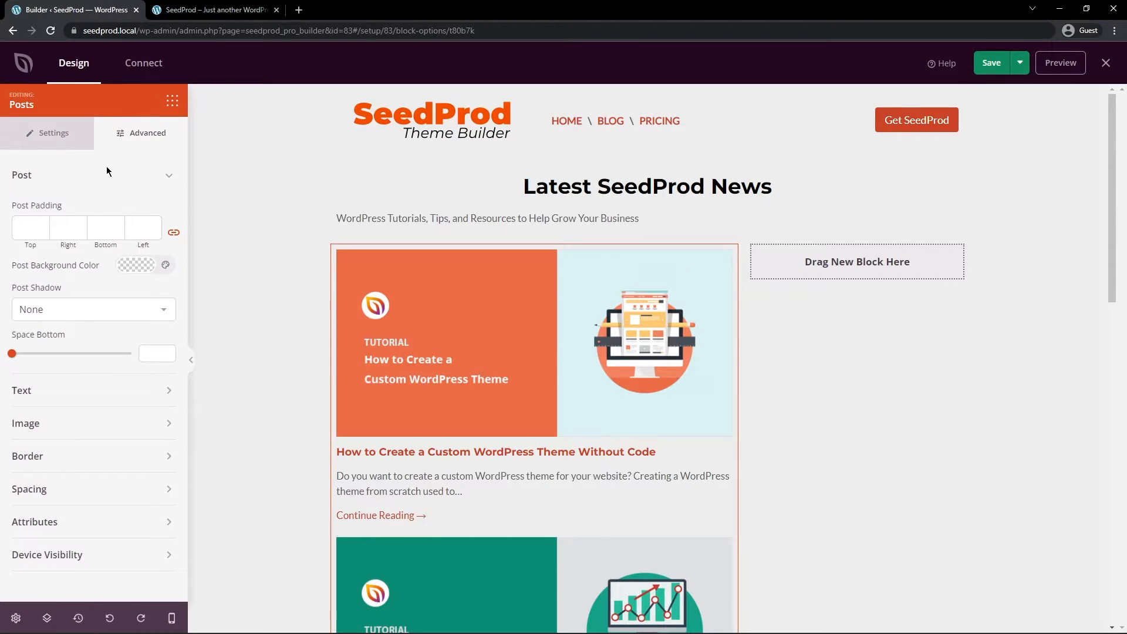
{"action": "left_click", "coordinate": [161, 174]}
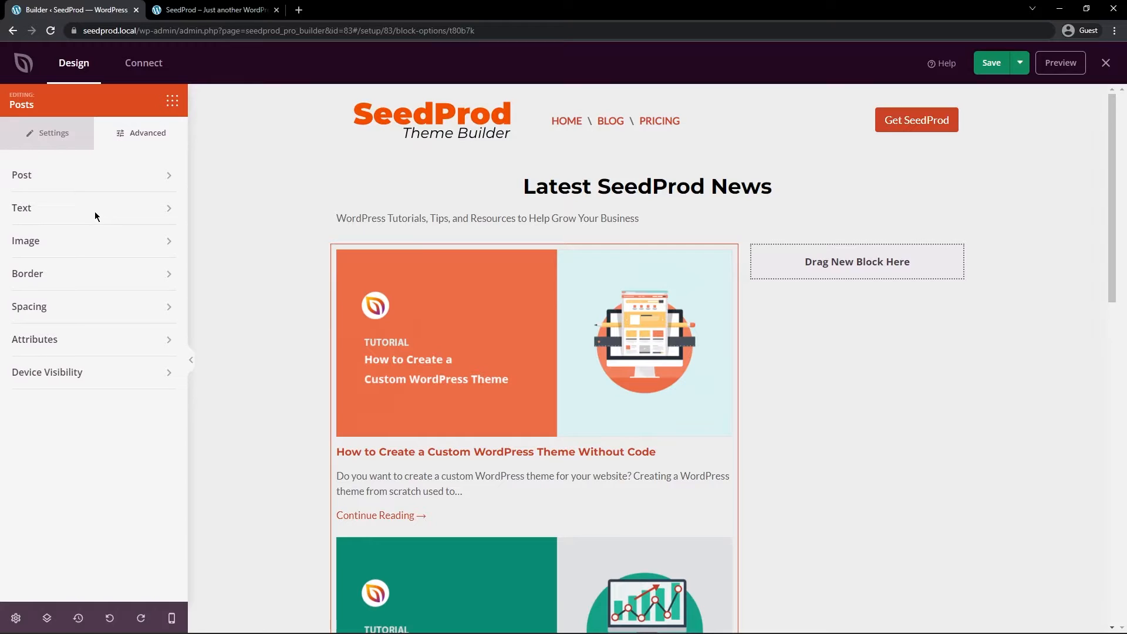
Set the border radius of the post images to 5 on all corners
{"action": "left_click", "coordinate": [58, 242]}
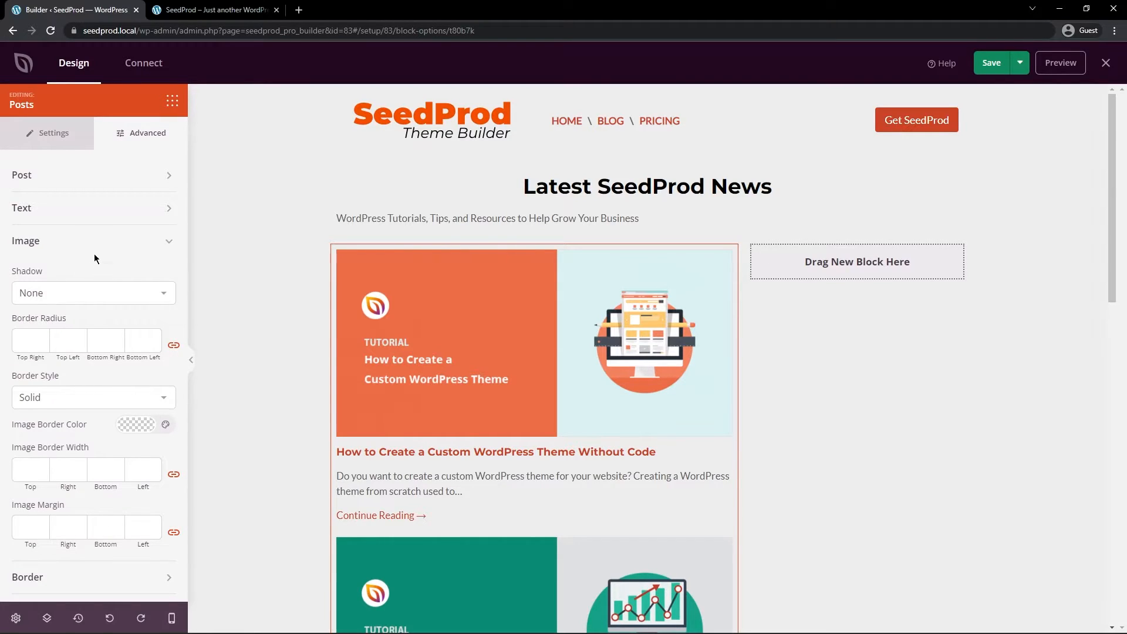
{"action": "left_click", "coordinate": [26, 340]}
{"action": "type", "text": "5"}
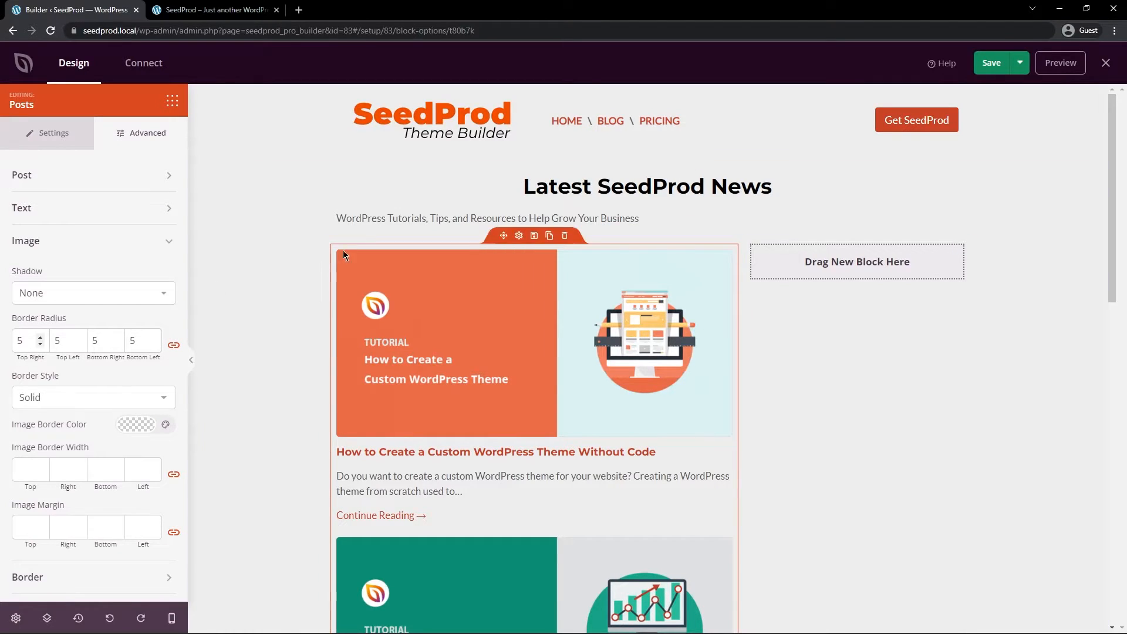
{"action": "left_click", "coordinate": [44, 241]}
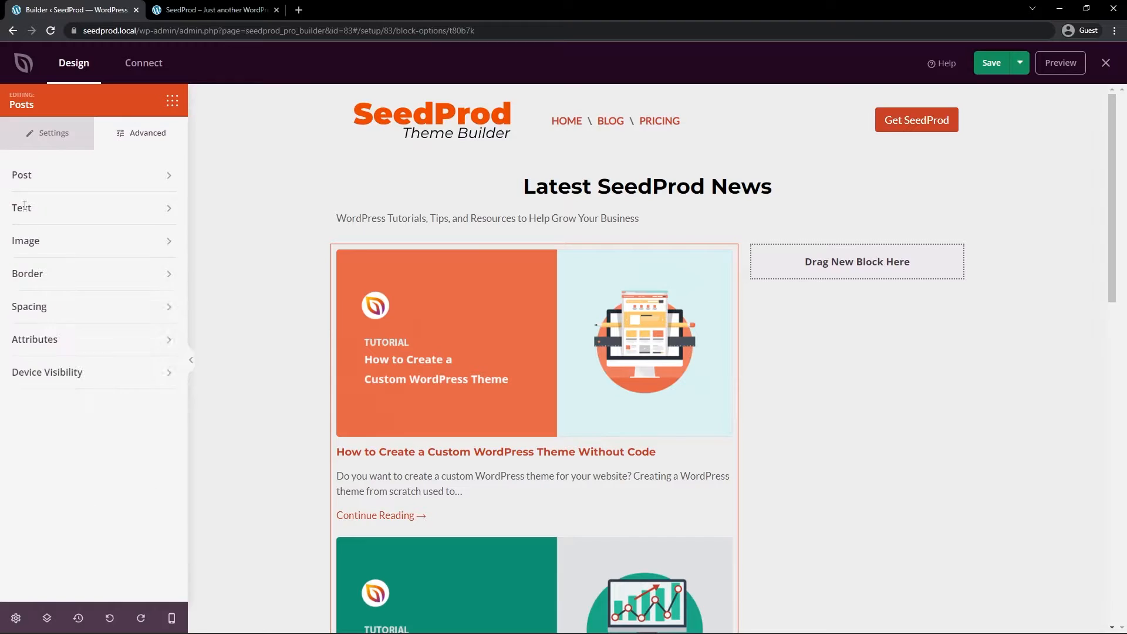
Give each post in the Posts block a white background and a padding of 25 on all sides
{"action": "left_click", "coordinate": [106, 176]}
{"action": "left_click", "coordinate": [135, 265]}
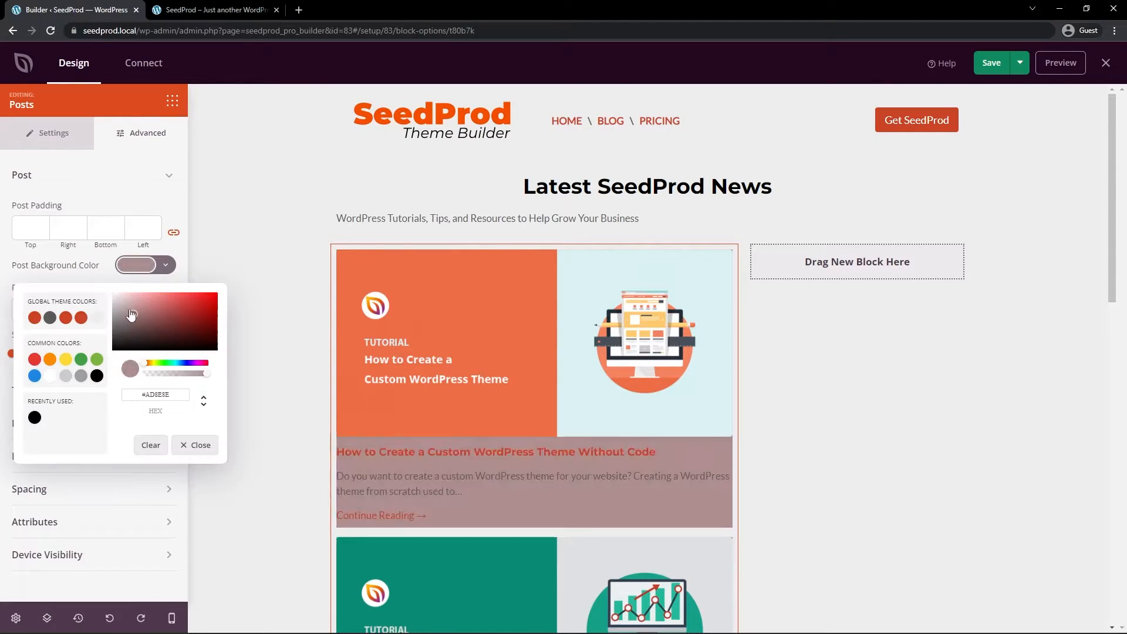
{"action": "left_click", "coordinate": [97, 276]}
{"action": "left_click", "coordinate": [27, 227]}
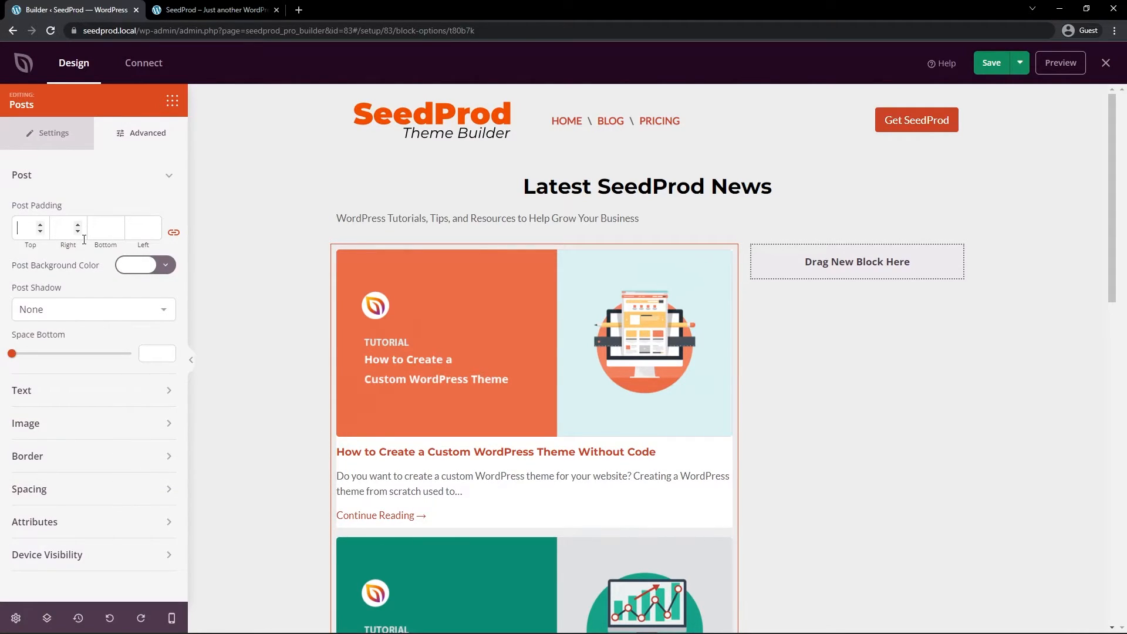
{"action": "type", "text": "25"}
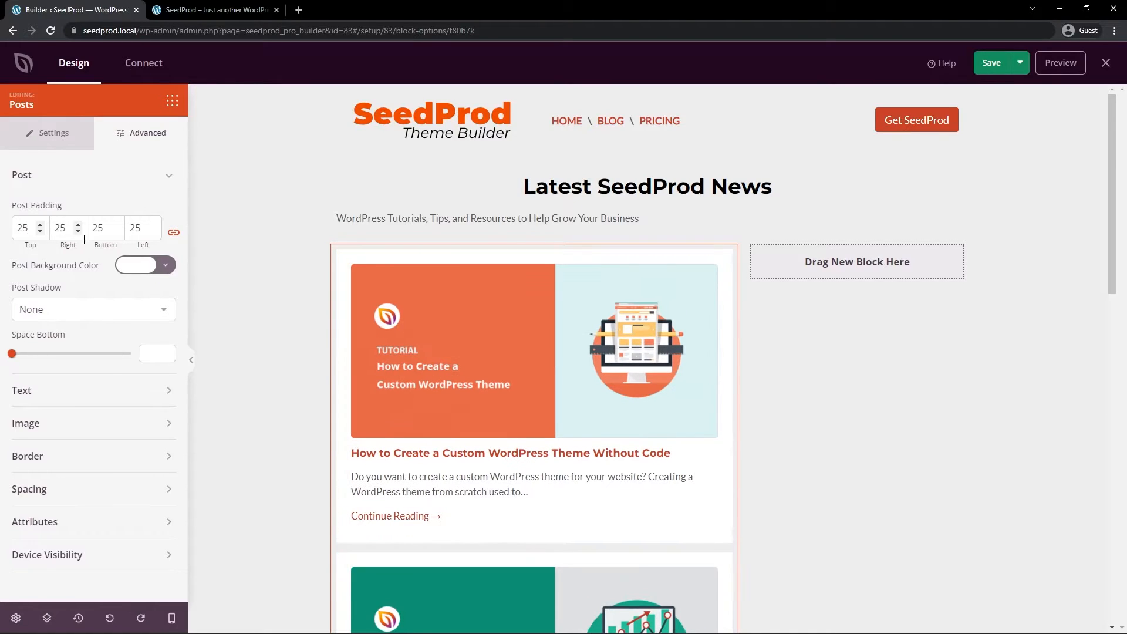
{"action": "left_click", "coordinate": [168, 174]}
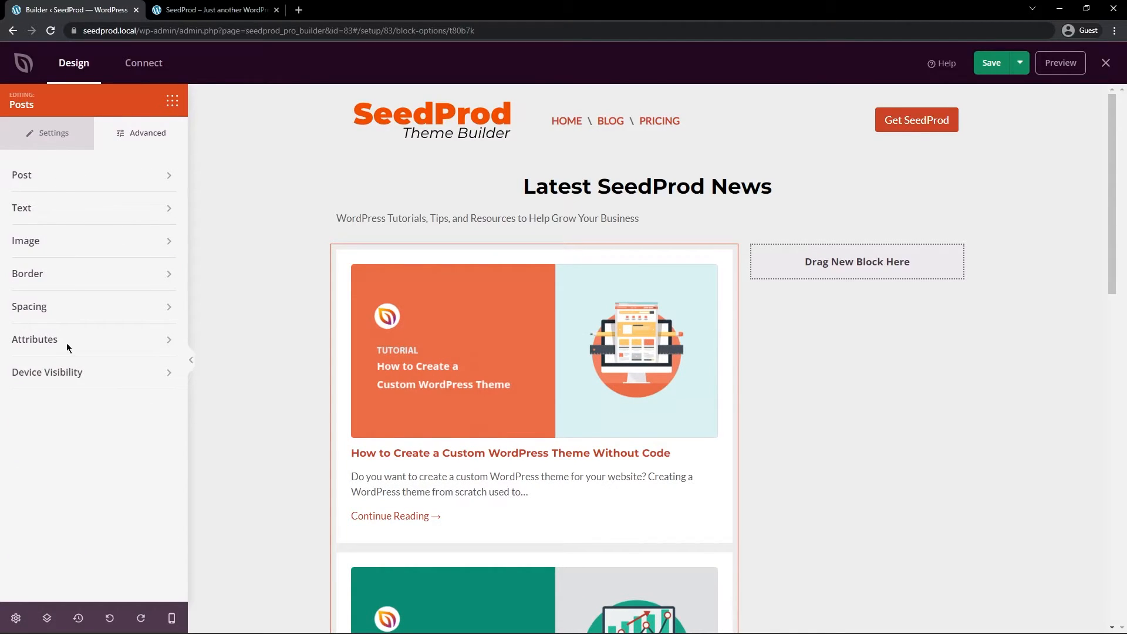
Set the border radius of the Posts block's post boxes to 5 and check the list down to the footer
{"action": "left_click", "coordinate": [36, 273]}
{"action": "left_click", "coordinate": [151, 322]}
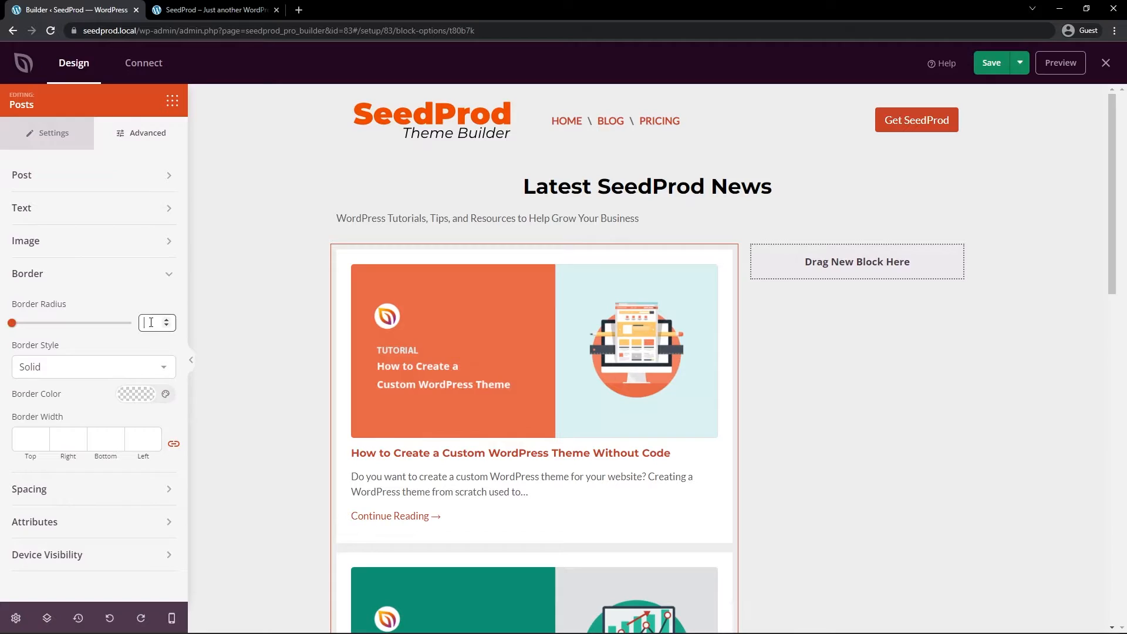
{"action": "type", "text": "10"}
{"action": "type", "text": "5"}
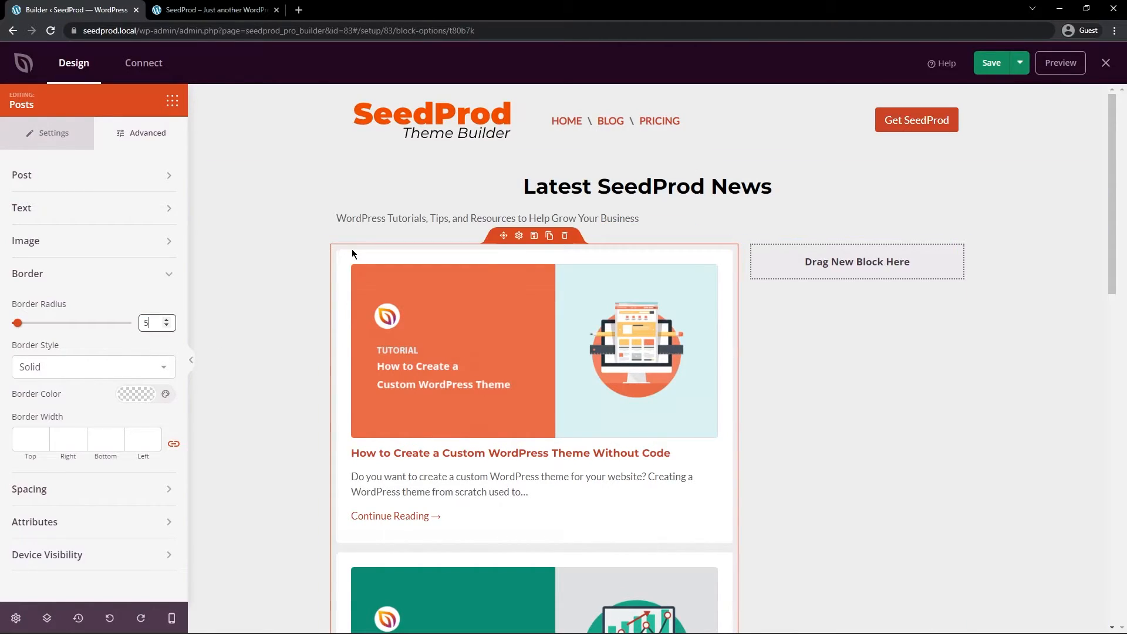
{"action": "scroll", "coordinate": [264, 270], "scroll_direction": "down", "scroll_amount": 10}
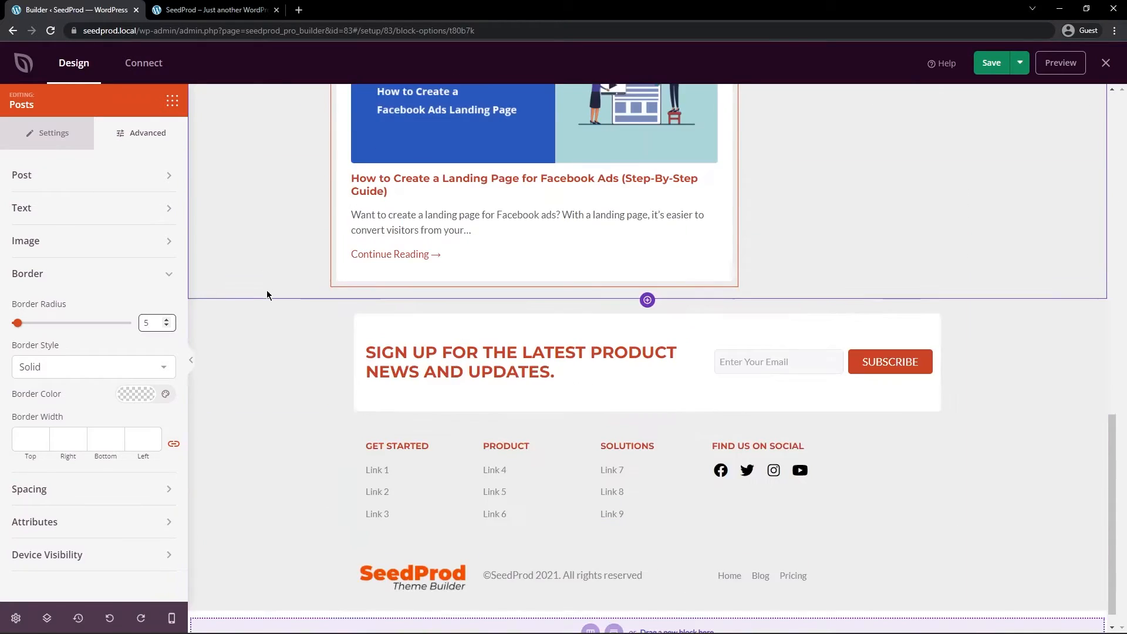
{"action": "scroll", "coordinate": [266, 290], "scroll_direction": "up", "scroll_amount": 5}
{"action": "scroll", "coordinate": [266, 302], "scroll_direction": "up", "scroll_amount": 7}
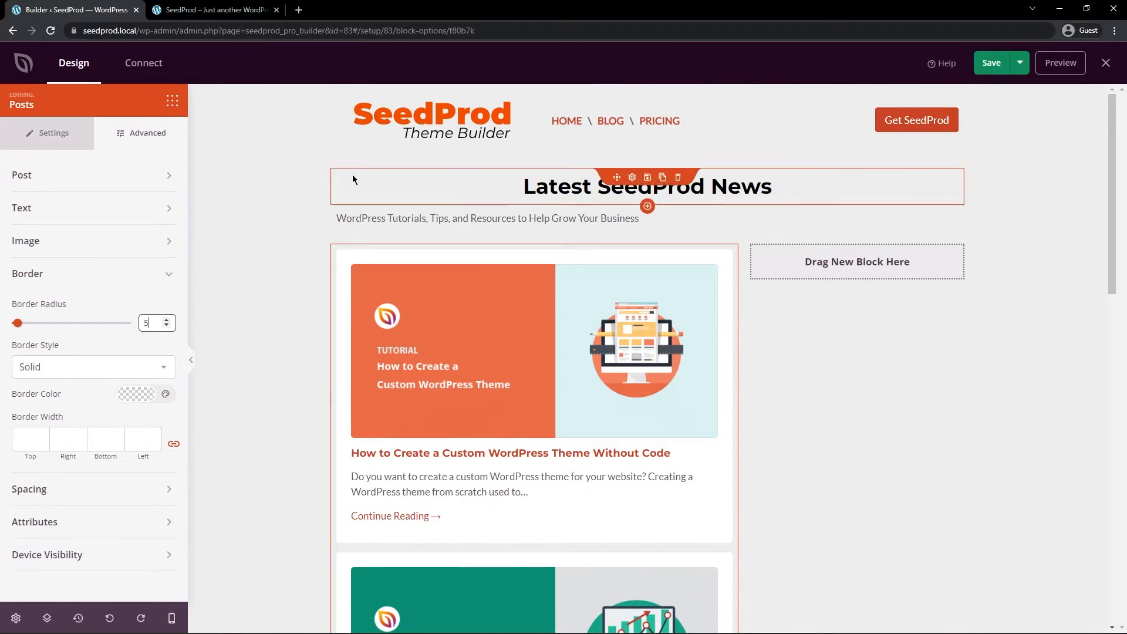
Set the background color of the section holding the headline and posts to solid white
{"action": "left_click", "coordinate": [631, 164]}
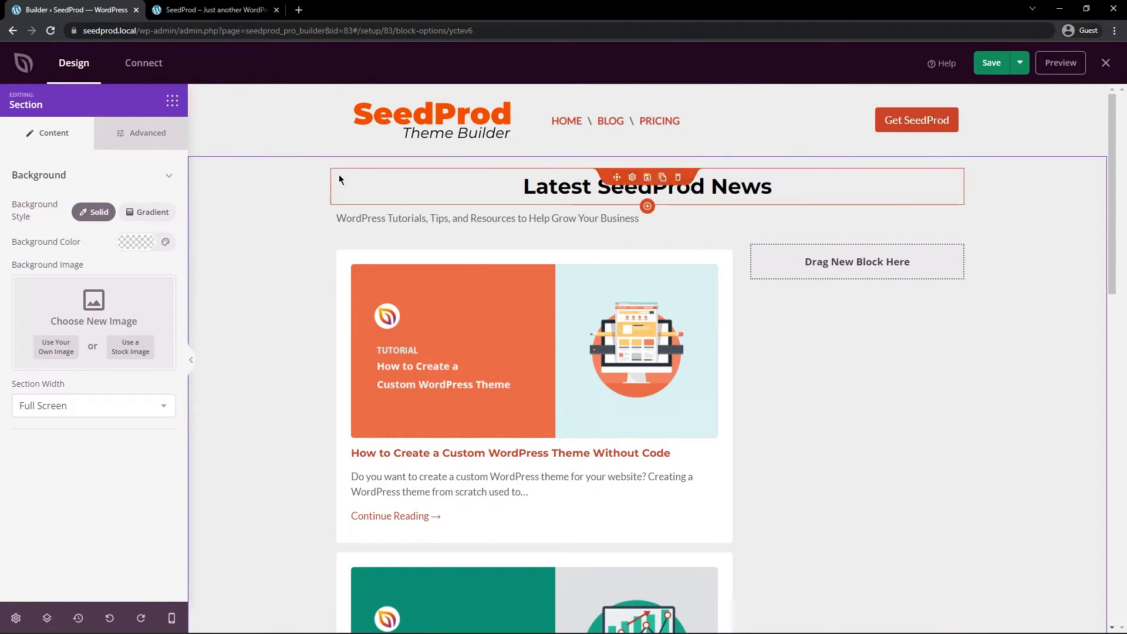
{"action": "left_click", "coordinate": [136, 241]}
{"action": "left_click_drag", "start_coordinate": [118, 320], "coordinate": [96, 254]}
{"action": "left_click", "coordinate": [165, 242]}
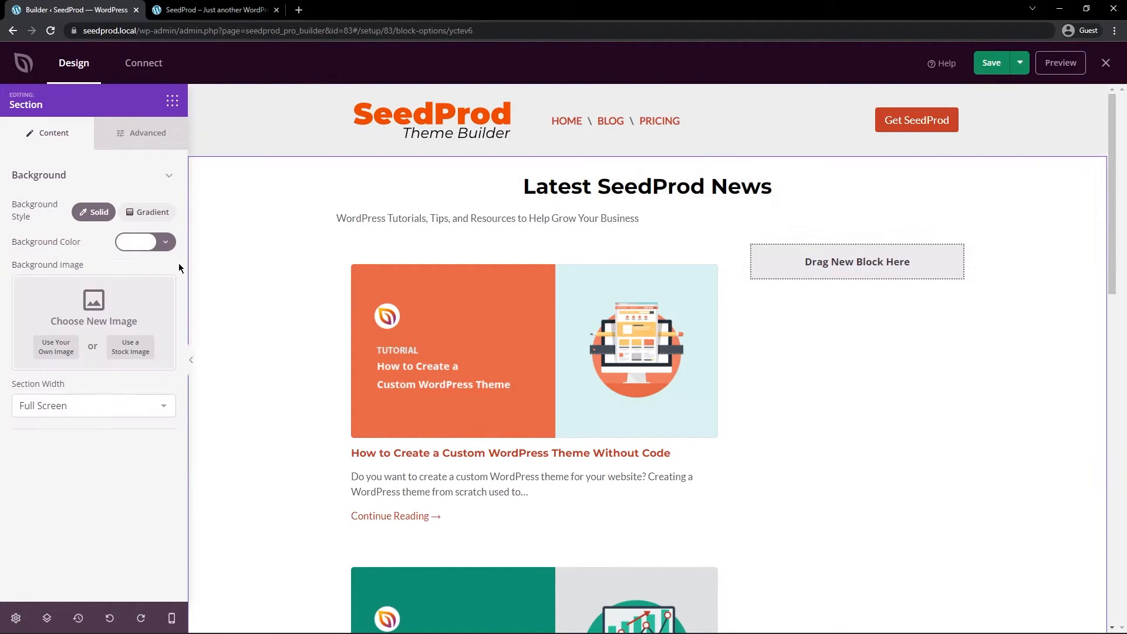
Change the post background color in the Posts block to a light grey
{"action": "left_click", "coordinate": [519, 238]}
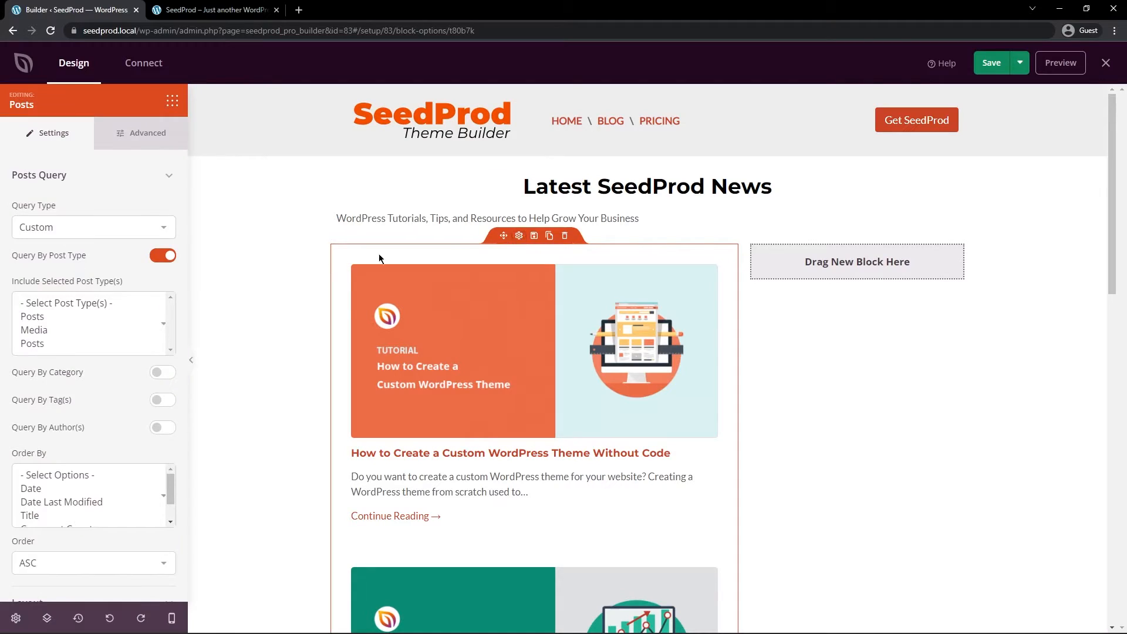
{"action": "left_click", "coordinate": [132, 142]}
{"action": "left_click", "coordinate": [32, 176]}
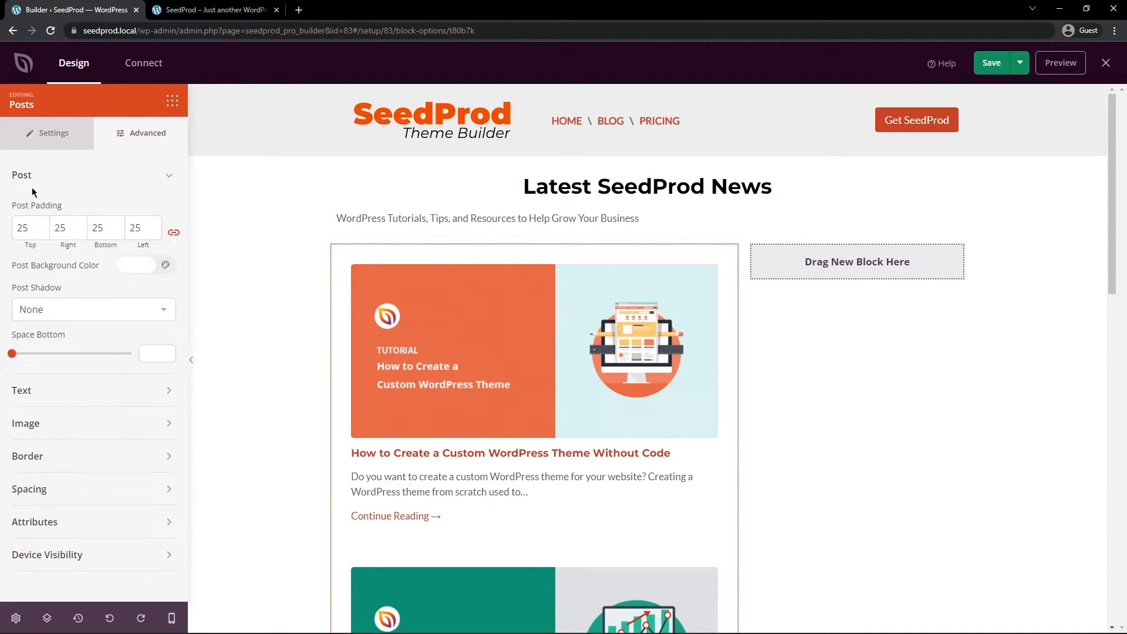
{"action": "left_click", "coordinate": [138, 265]}
{"action": "left_click", "coordinate": [113, 299]}
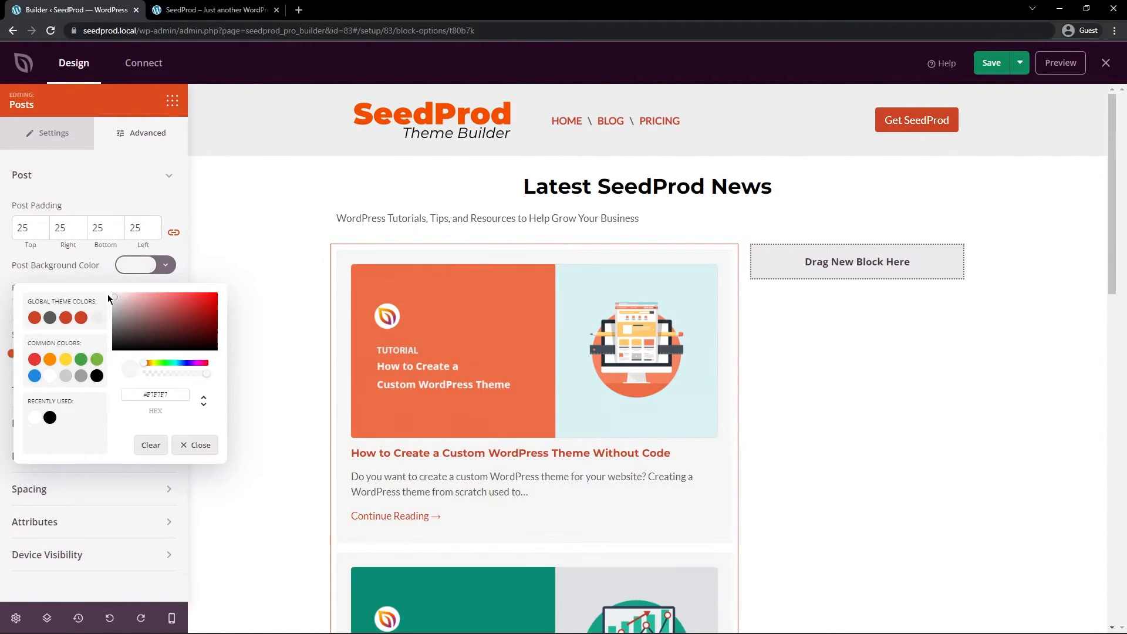
Center-align the intro text below the headline
{"action": "left_click", "coordinate": [487, 218]}
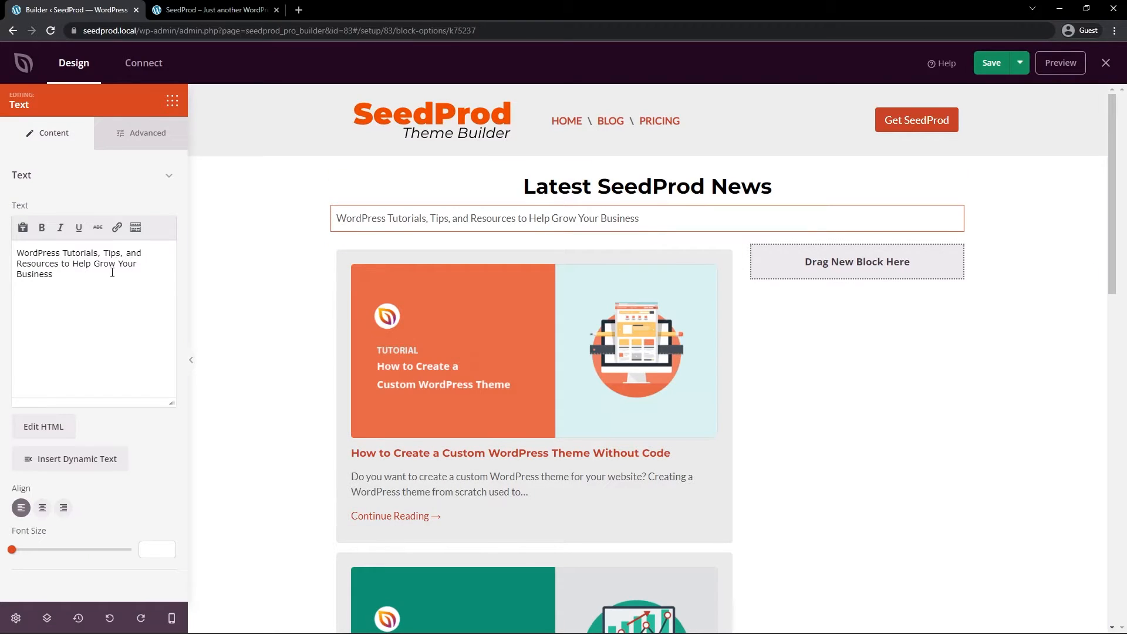
{"action": "left_click", "coordinate": [750, 296]}
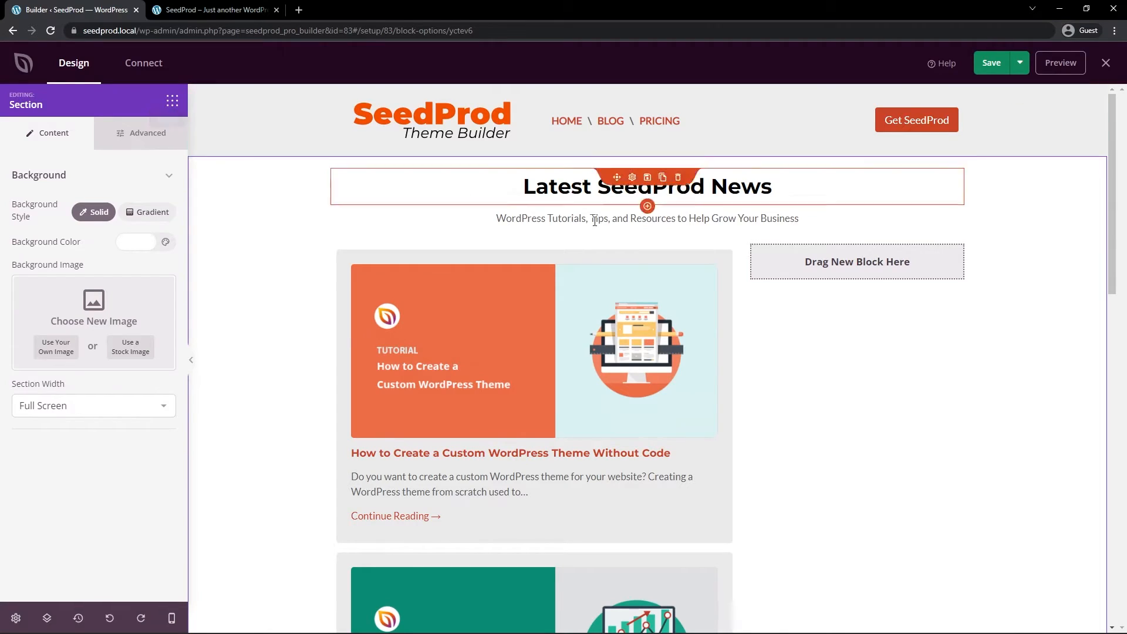
Add a Text block to the empty column beside the posts and replace its content with "Sidebar Placeholder"
{"action": "left_click", "coordinate": [172, 101]}
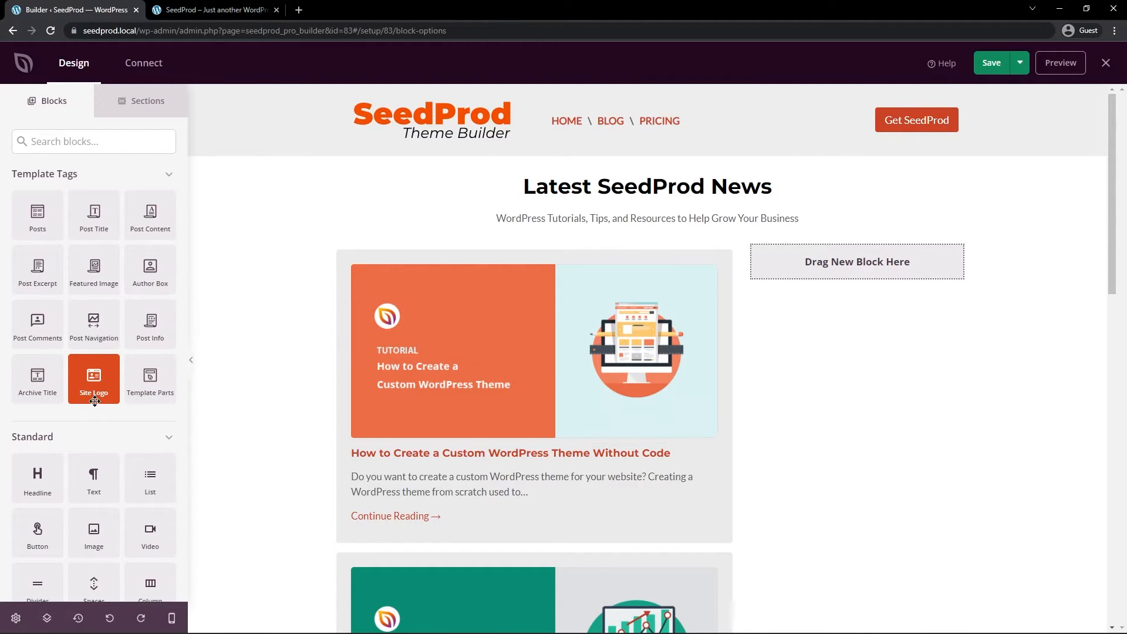
{"action": "left_click_drag", "start_coordinate": [94, 477], "coordinate": [838, 274]}
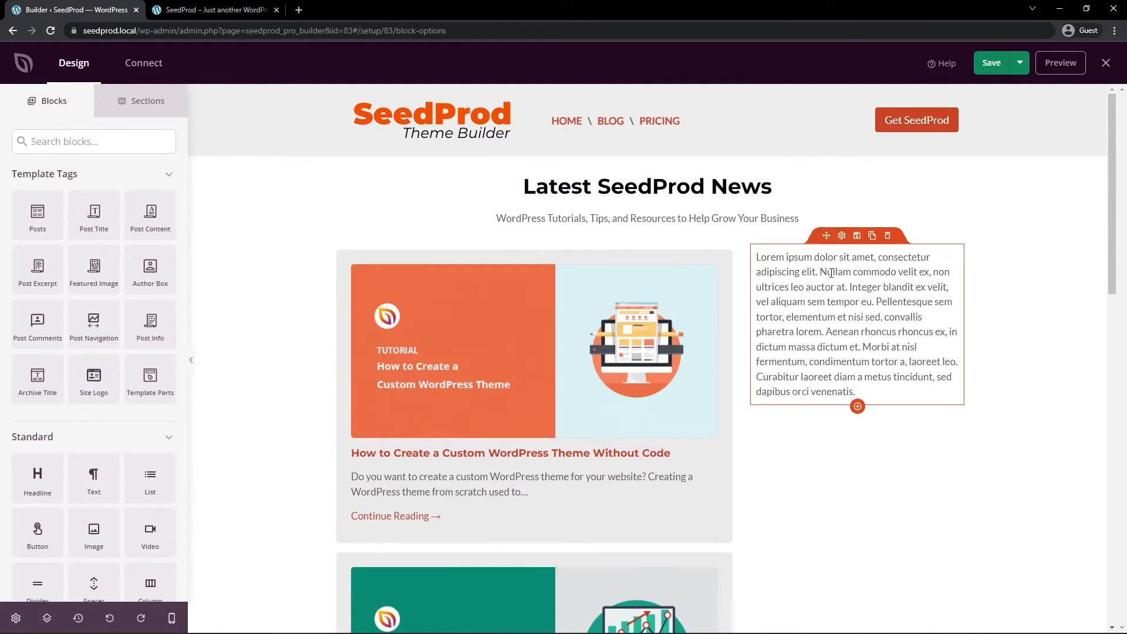
{"action": "left_click", "coordinate": [843, 247]}
{"action": "left_click", "coordinate": [70, 336]}
{"action": "key", "text": "ctrl+a"}
{"action": "type", "text": "Side"}
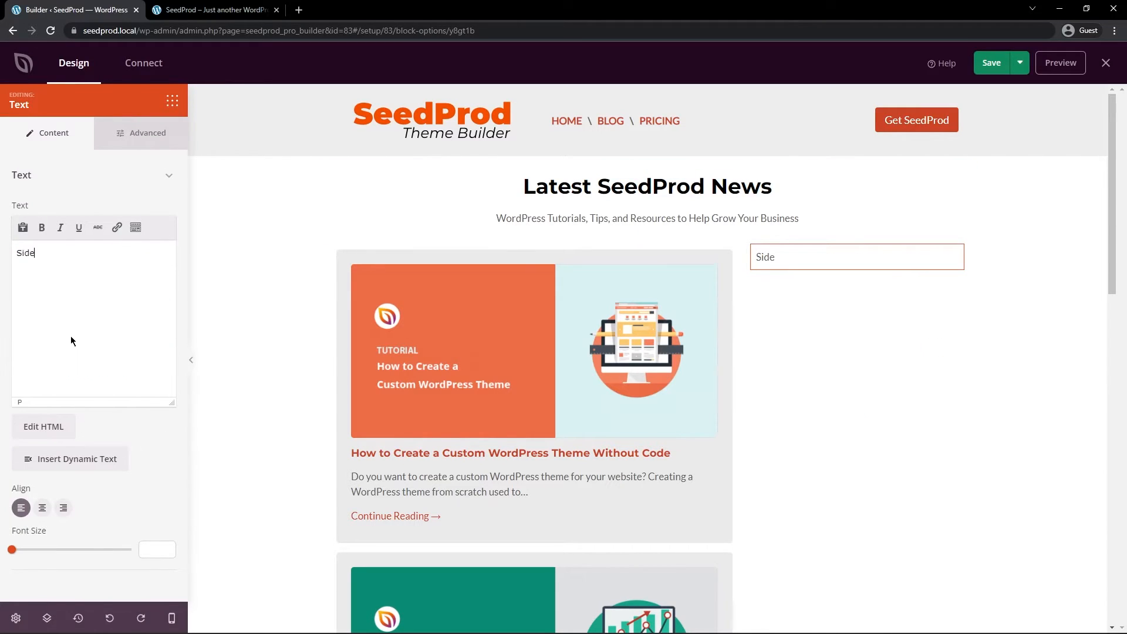
{"action": "type", "text": "bar Placeholder"}
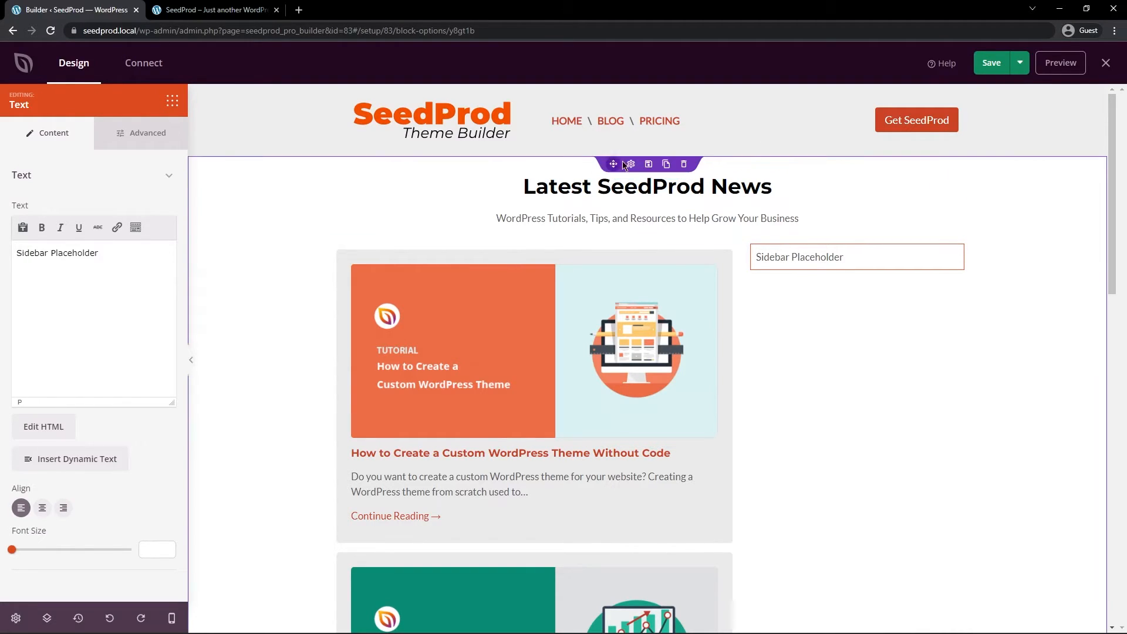
Unlink the padding values of the content section and set its top and bottom padding to 60
{"action": "left_click", "coordinate": [619, 161]}
{"action": "left_click", "coordinate": [142, 133]}
{"action": "left_click", "coordinate": [100, 294]}
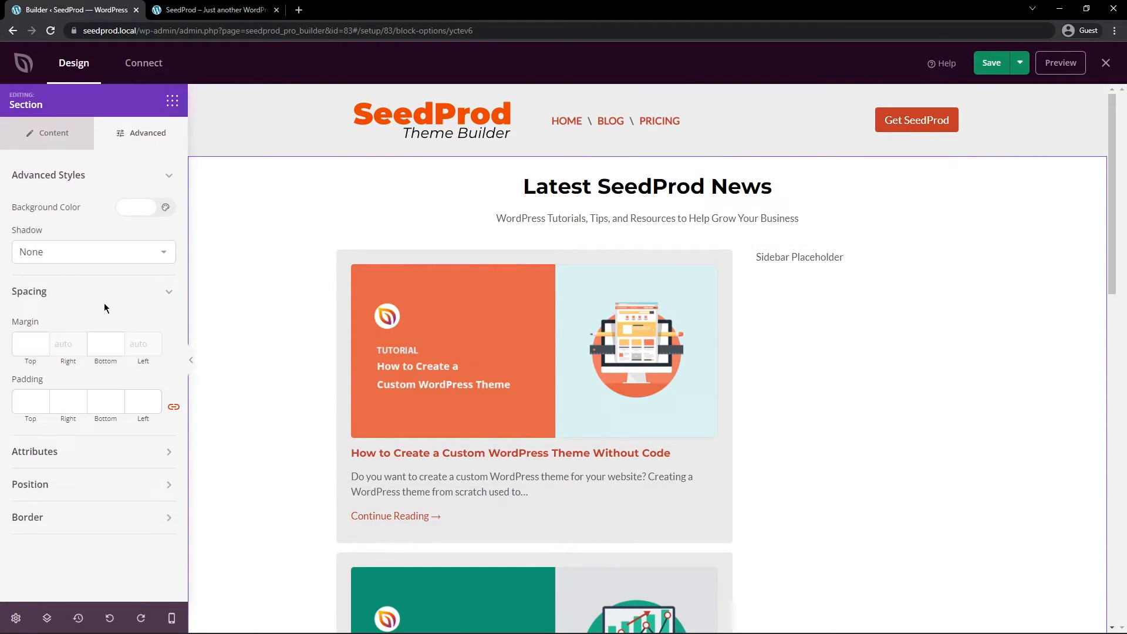
{"action": "left_click", "coordinate": [173, 406]}
{"action": "left_click", "coordinate": [27, 402]}
{"action": "type", "text": "60"}
{"action": "left_click", "coordinate": [105, 399]}
{"action": "type", "text": "60"}
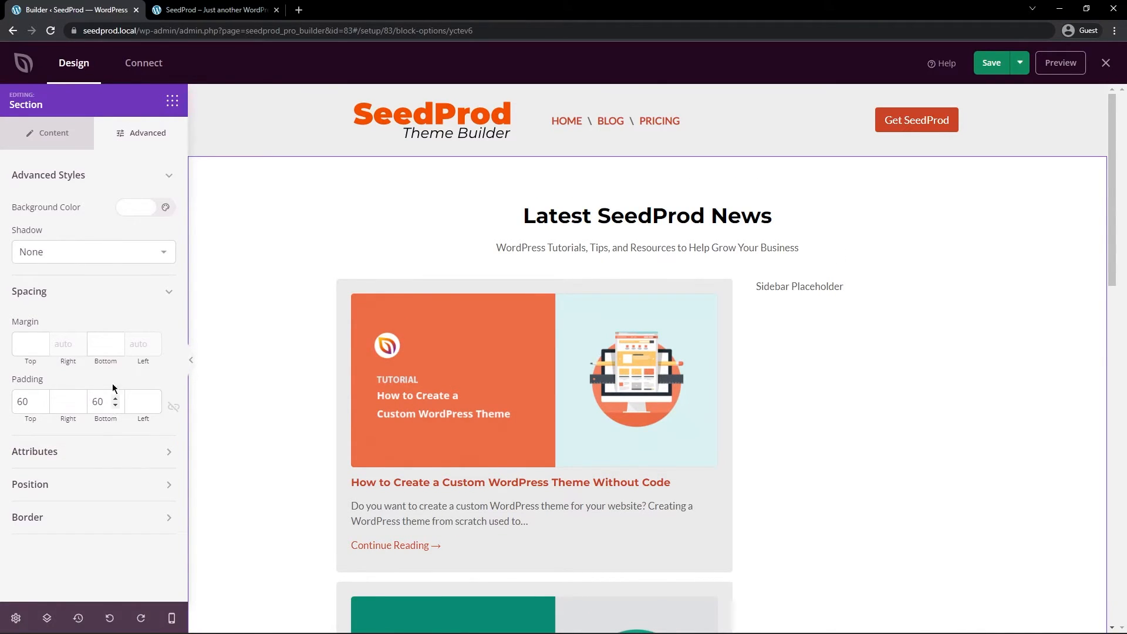
Save the blog template, reload the live site and open its Blog page
{"action": "left_click", "coordinate": [991, 63]}
{"action": "left_click", "coordinate": [217, 10]}
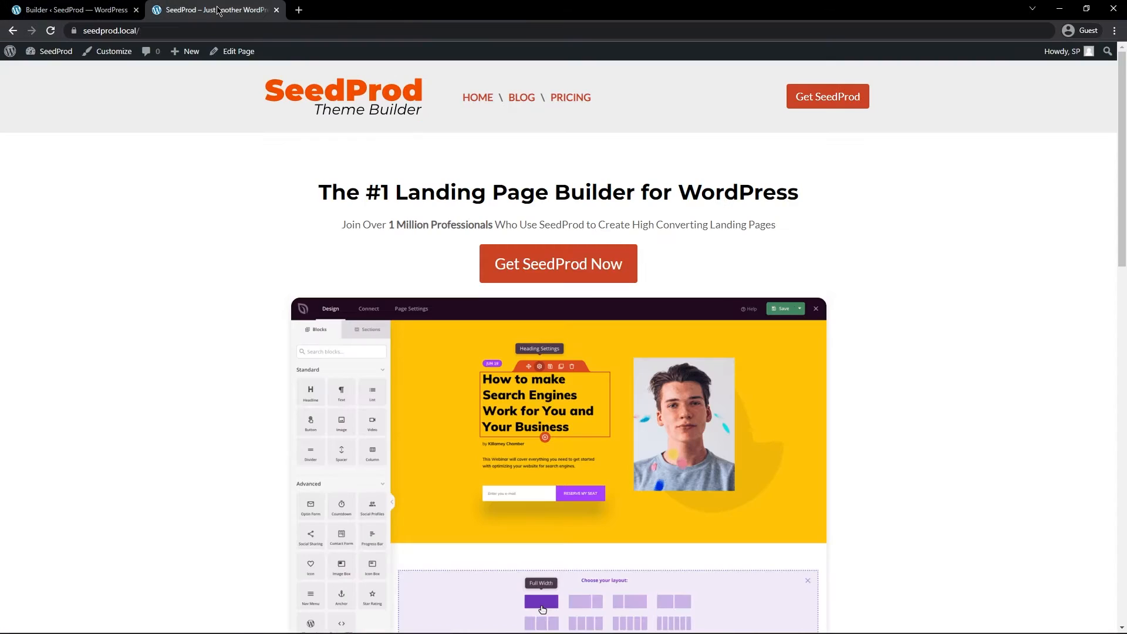
{"action": "left_click", "coordinate": [50, 30]}
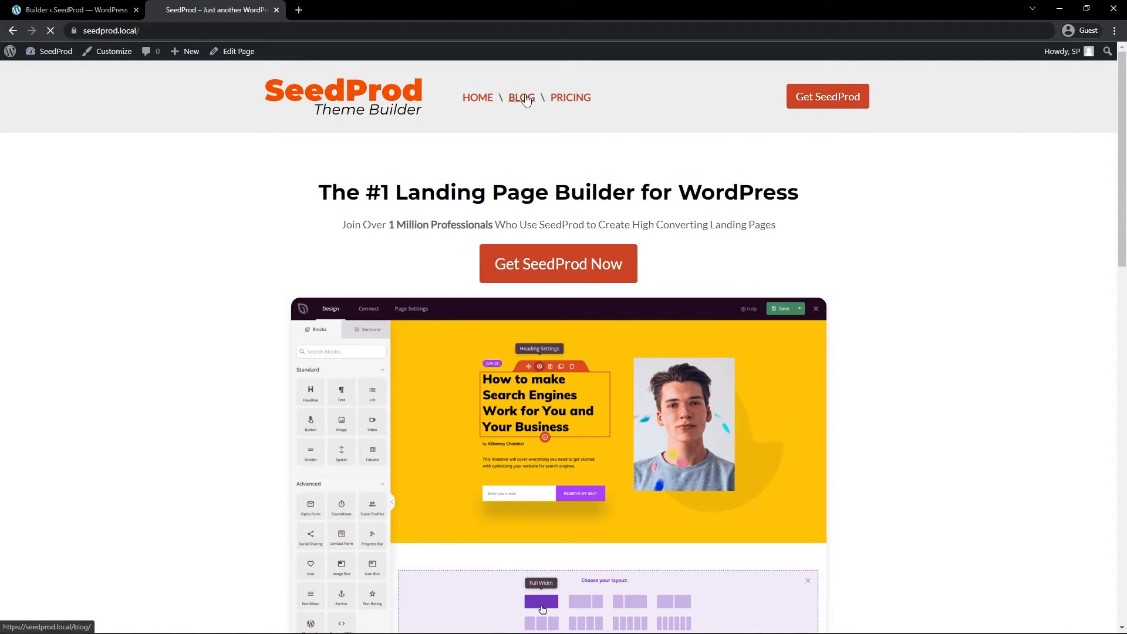
{"action": "left_click", "coordinate": [524, 98]}
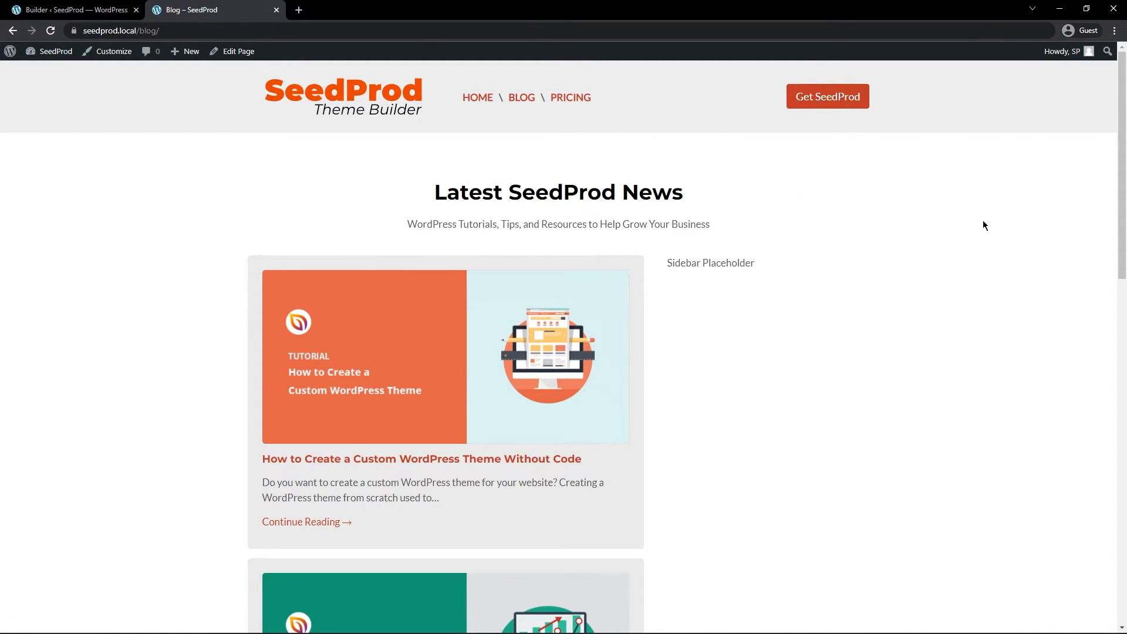
Review the live Blog page, open the post "How to Create a Custom WordPress Theme Without Code" and examine its page content
{"action": "left_click_drag", "start_coordinate": [1119, 155], "coordinate": [1094, 111]}
{"action": "left_click", "coordinate": [530, 360]}
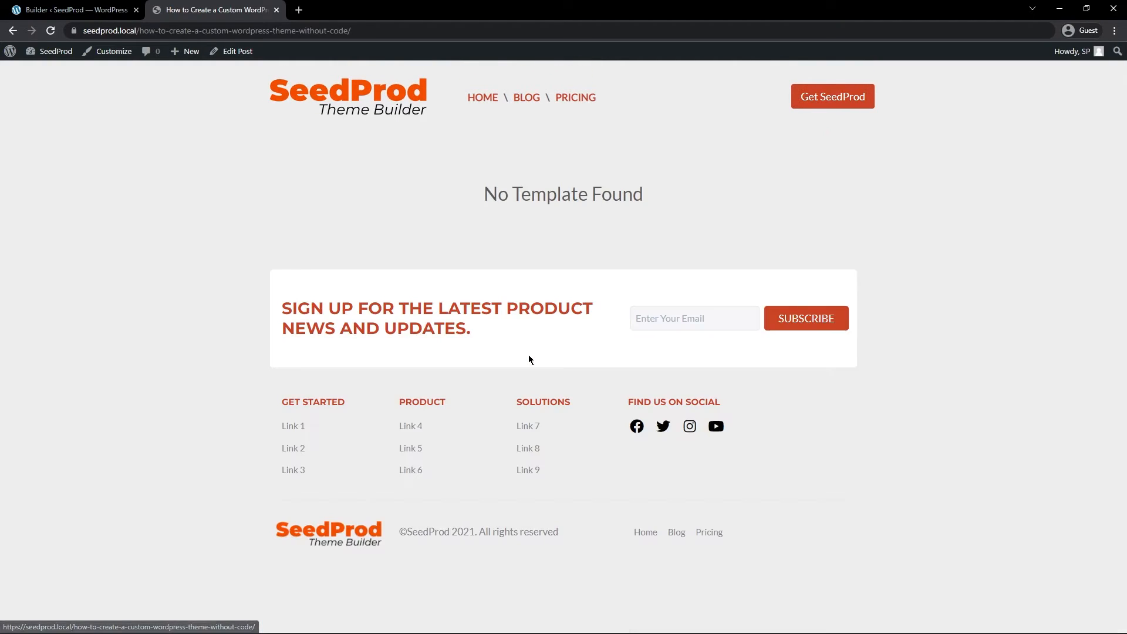
{"action": "left_click_drag", "start_coordinate": [432, 190], "coordinate": [658, 248]}
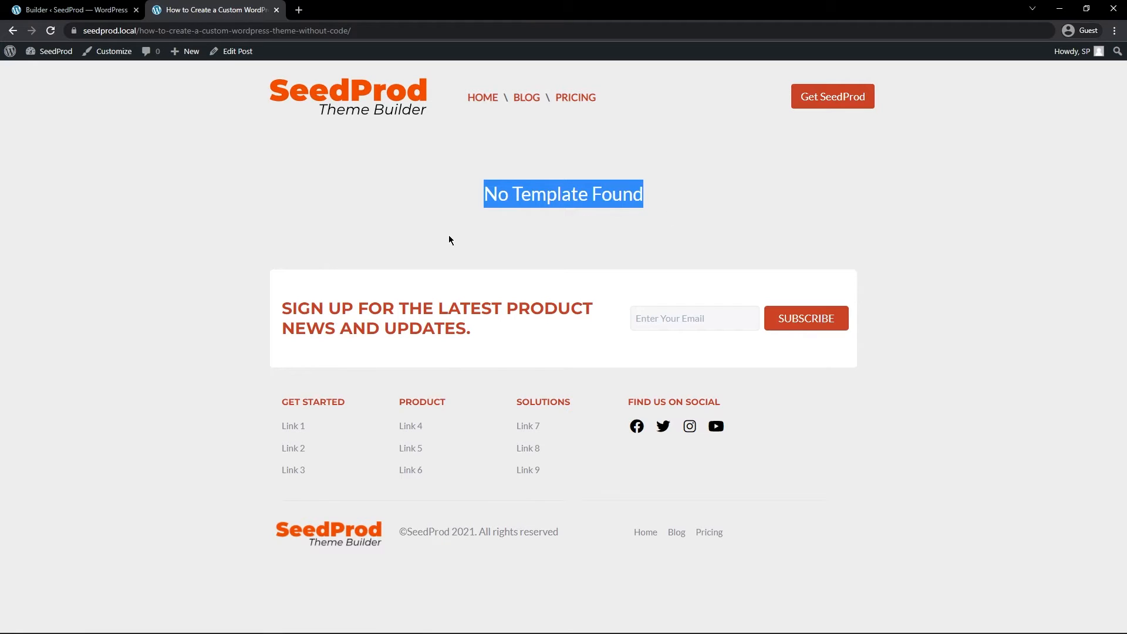
Check the live Pricing page, and check the conditions of the Single Page and Pricing templates in the Theme Builder list
{"action": "left_click", "coordinate": [392, 224]}
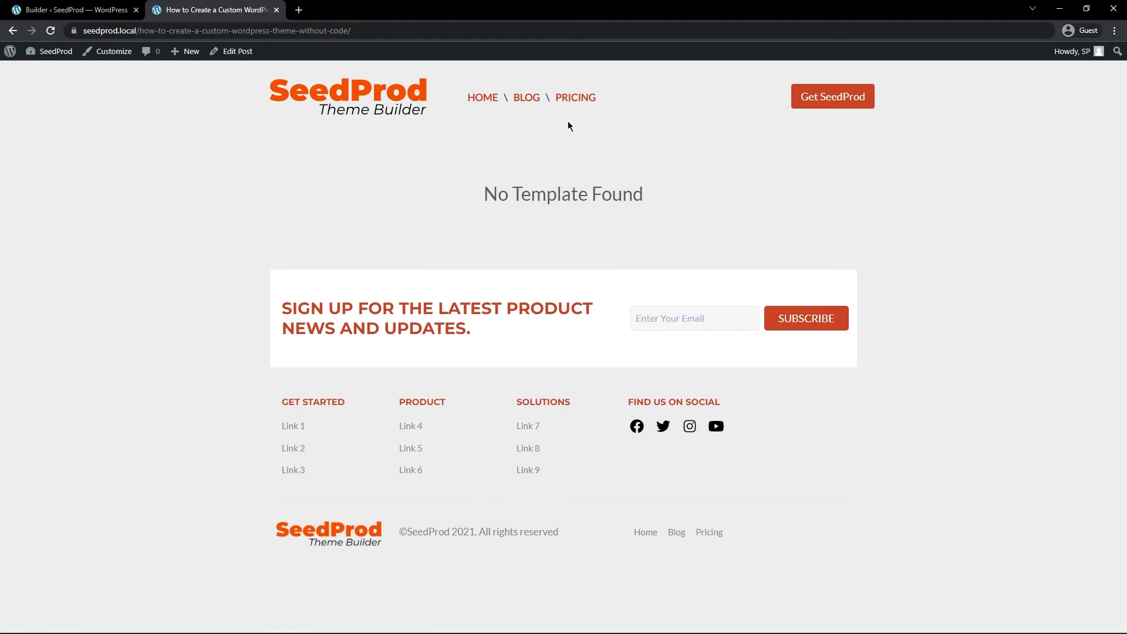
{"action": "left_click", "coordinate": [575, 98]}
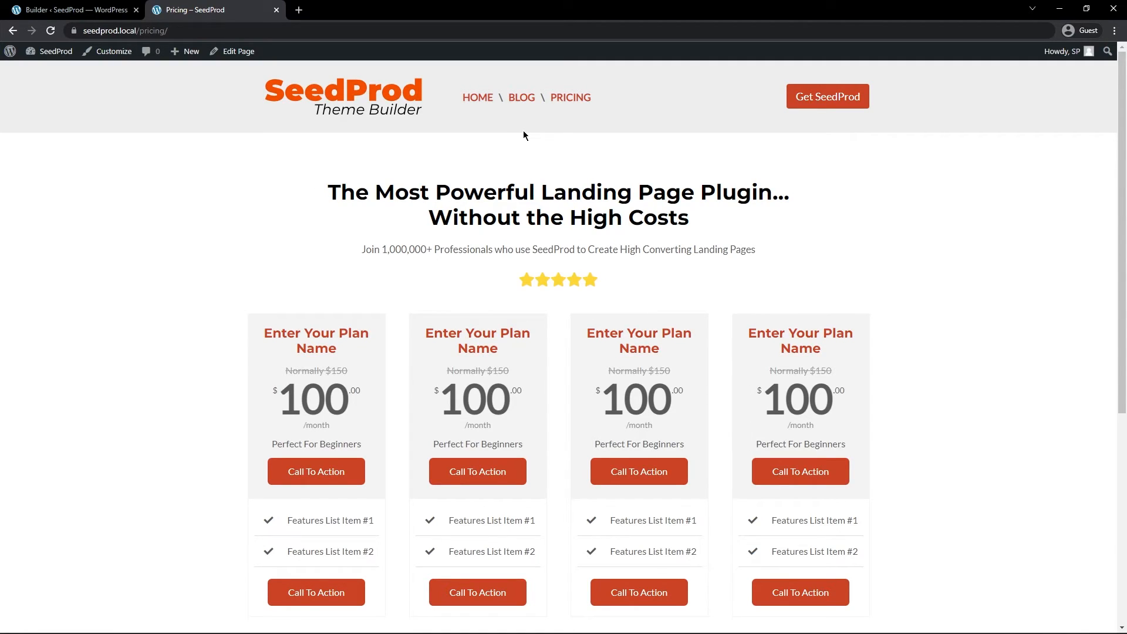
{"action": "left_click", "coordinate": [76, 10]}
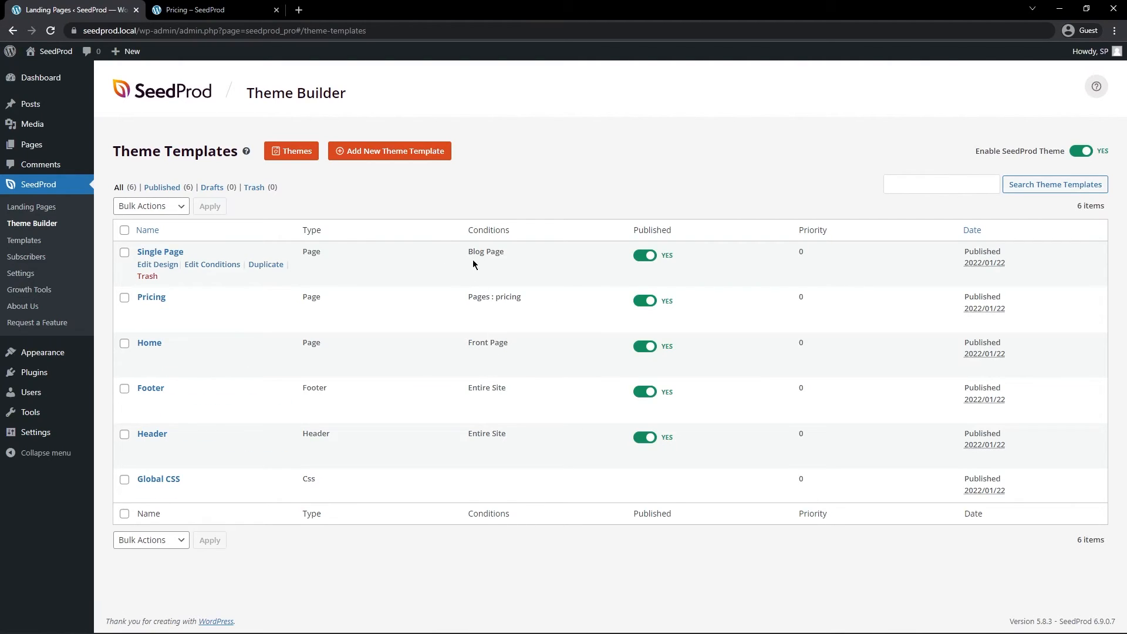
{"action": "left_click_drag", "start_coordinate": [467, 257], "coordinate": [533, 258]}
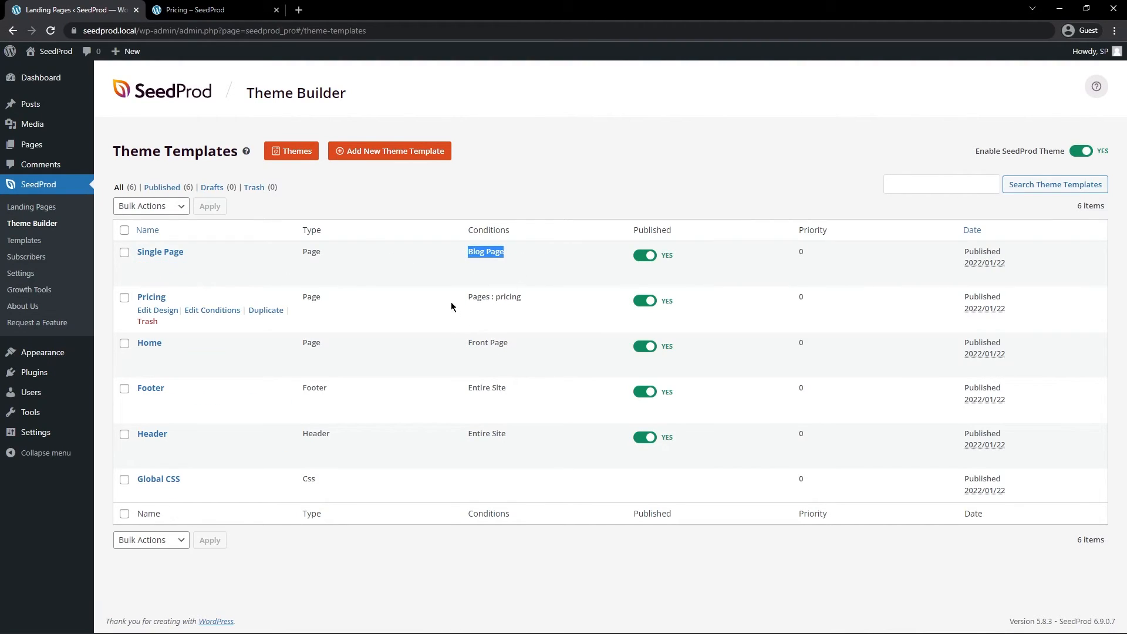
{"action": "left_click_drag", "start_coordinate": [453, 304], "coordinate": [522, 298]}
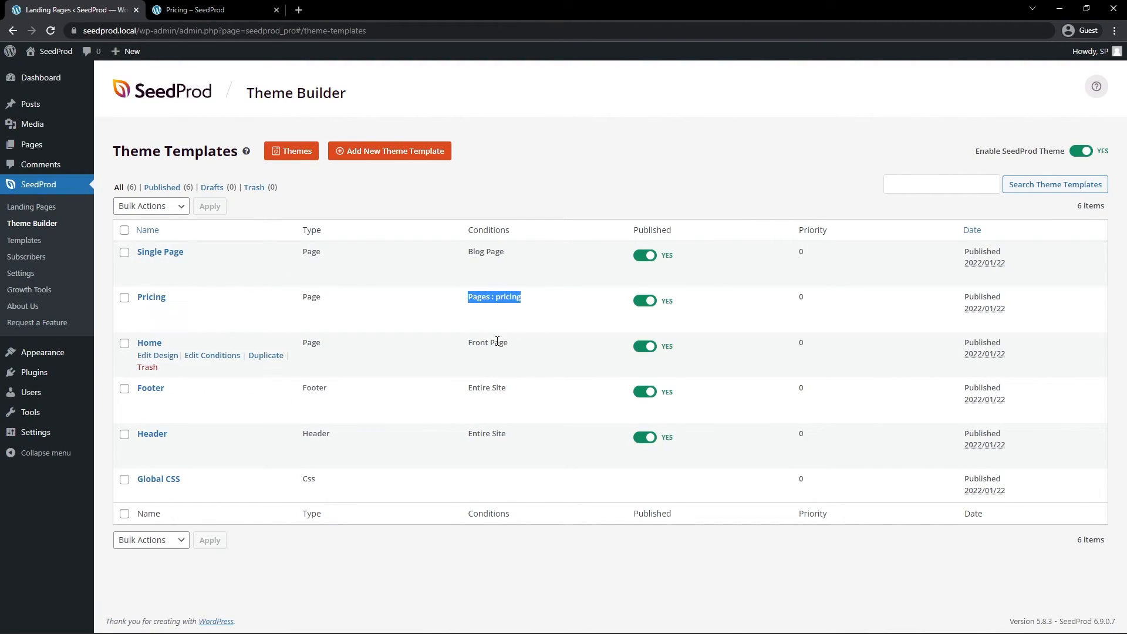
Return to the live site, open its home page and look through it down to the testimonials and blog post cards
{"action": "left_click", "coordinate": [198, 9]}
{"action": "left_click", "coordinate": [303, 122]}
{"action": "scroll", "coordinate": [597, 169], "scroll_direction": "down", "scroll_amount": 15}
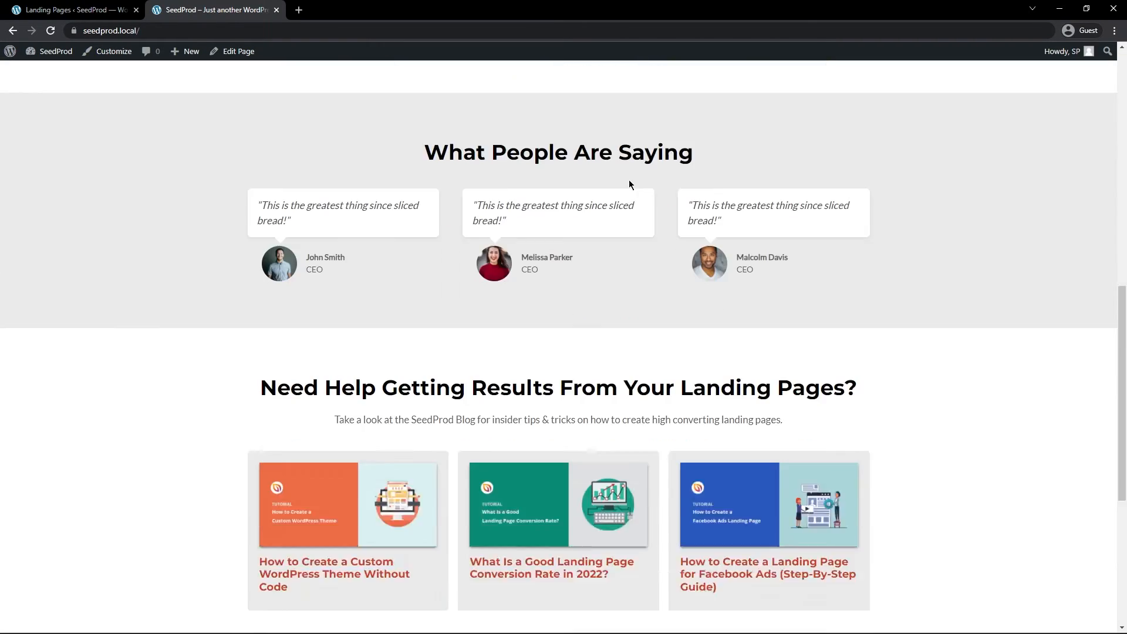
{"action": "scroll", "coordinate": [629, 211], "scroll_direction": "up", "scroll_amount": 16}
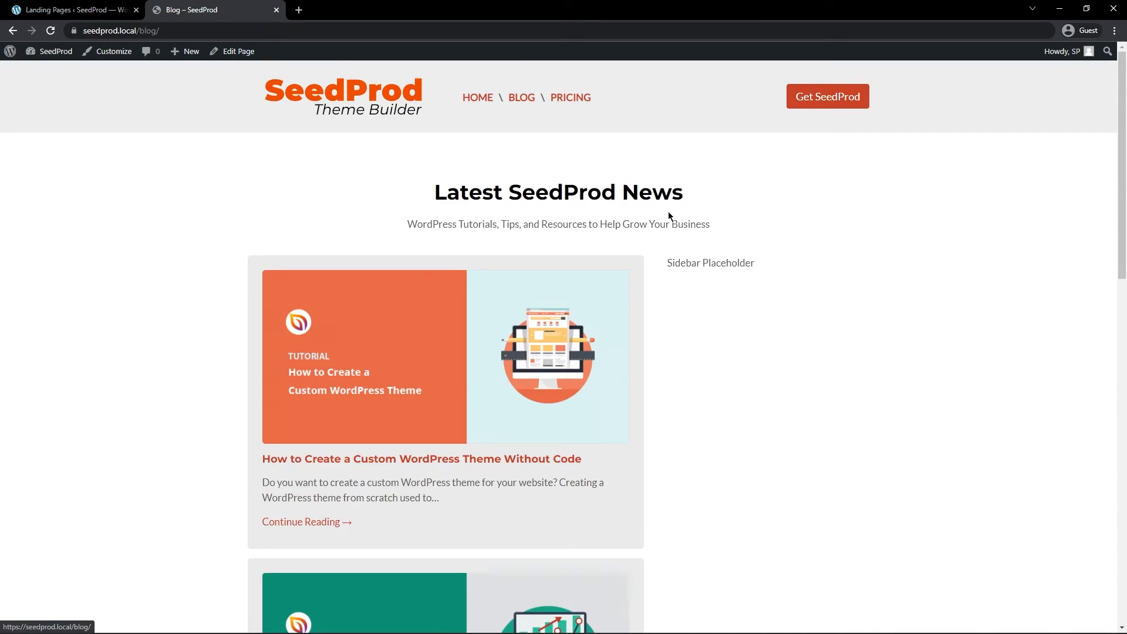
Look through the live Blog page, compare it with the Pricing page and return to the "Latest SeedProd News" headline
{"action": "scroll", "coordinate": [573, 262], "scroll_direction": "down", "scroll_amount": 9}
{"action": "scroll", "coordinate": [516, 247], "scroll_direction": "up", "scroll_amount": 9}
{"action": "left_click", "coordinate": [584, 99]}
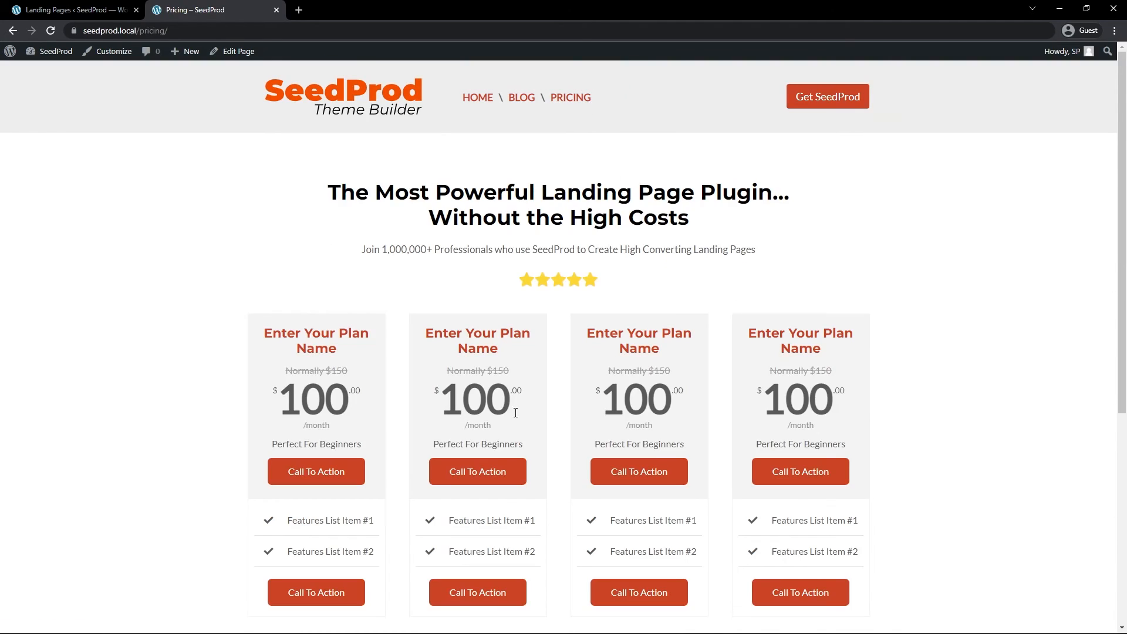
{"action": "left_click", "coordinate": [521, 101]}
{"action": "left_click_drag", "start_coordinate": [1052, 201], "coordinate": [1117, 141]}
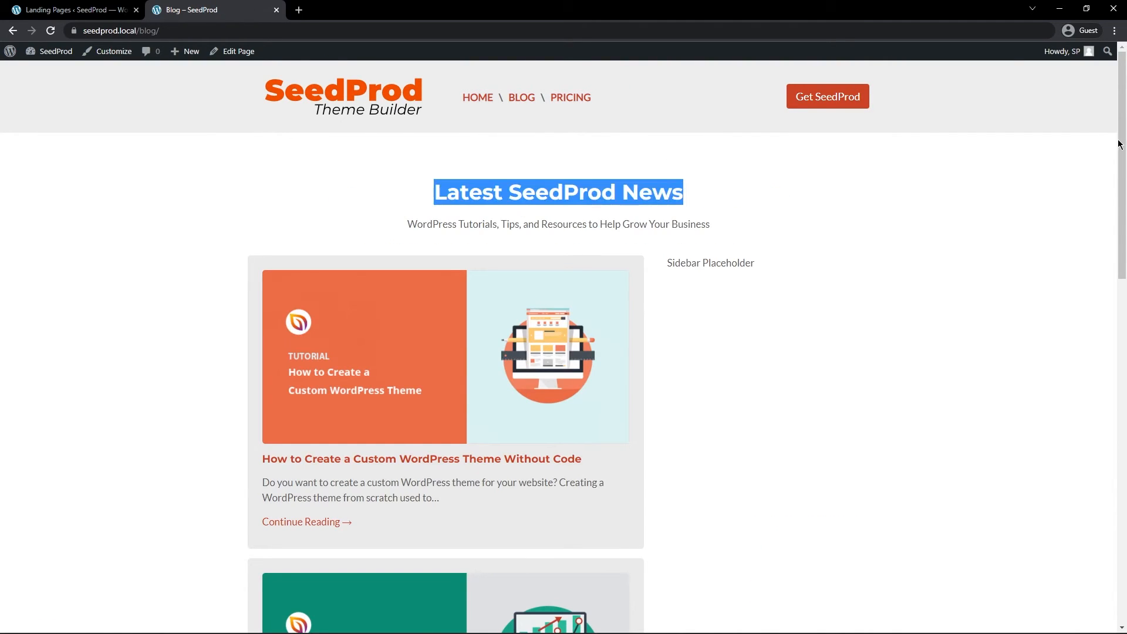